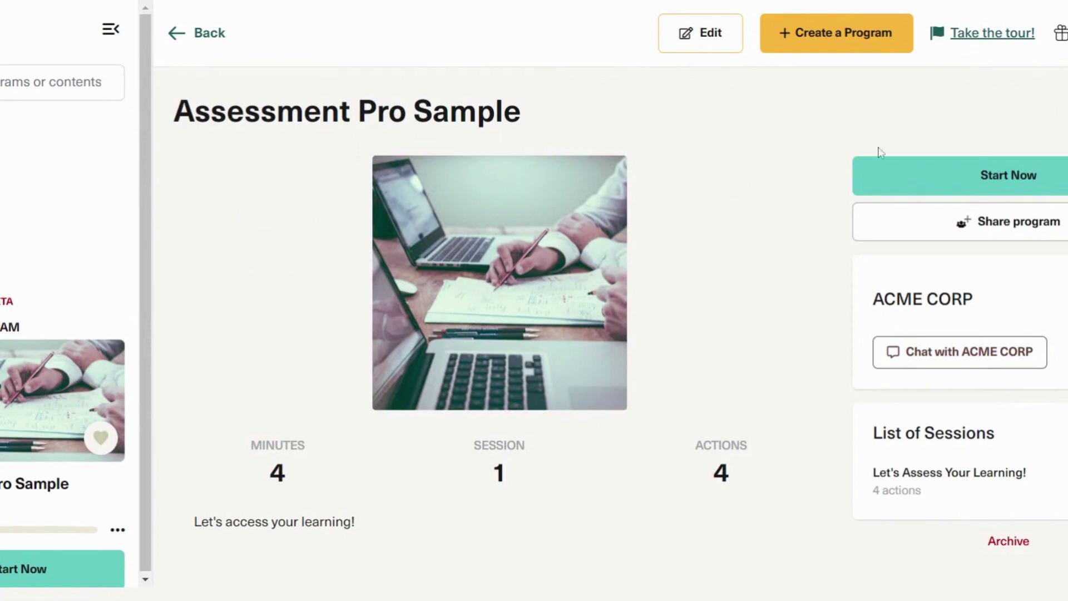
# Step: Start the Assessment Pro Sample program and open the Question 1 quiz
pyautogui.click(890, 172)
pyautogui.scroll(-5, 473, 167)
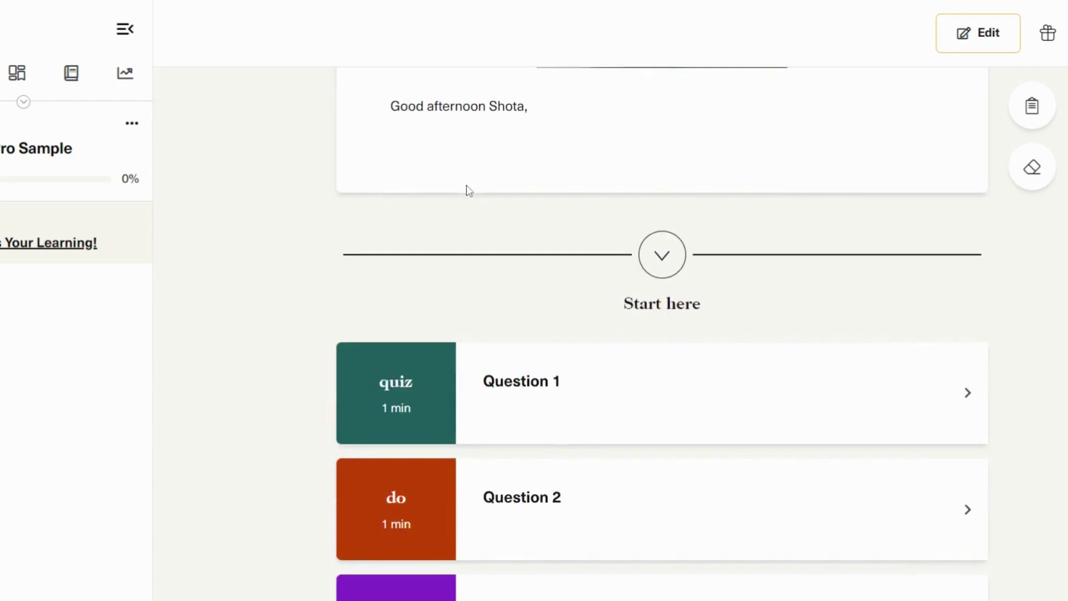
pyautogui.scroll(5, 467, 188)
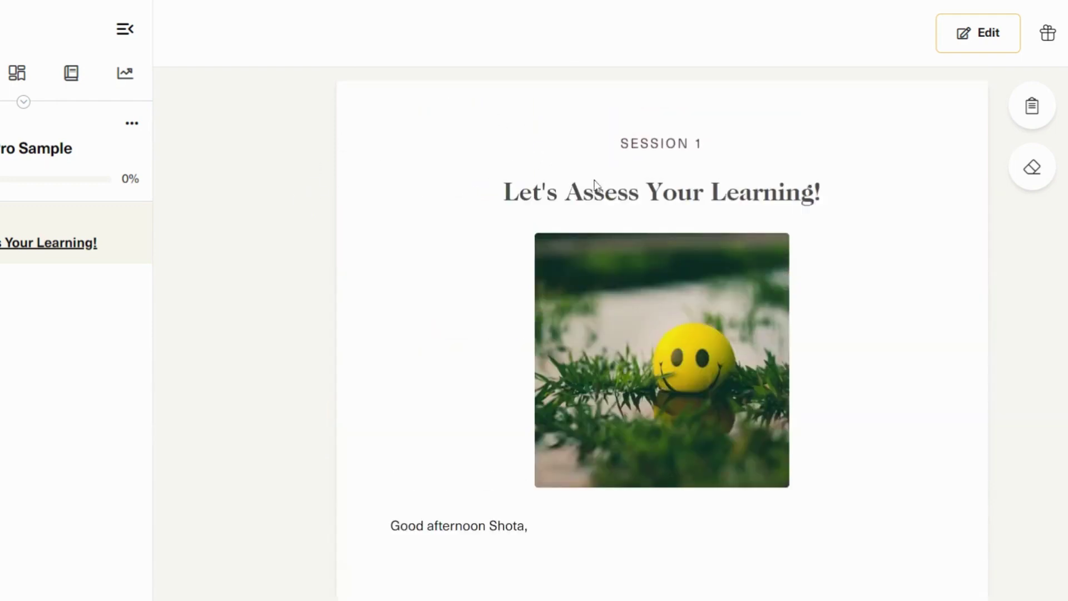
pyautogui.scroll(-5, 596, 186)
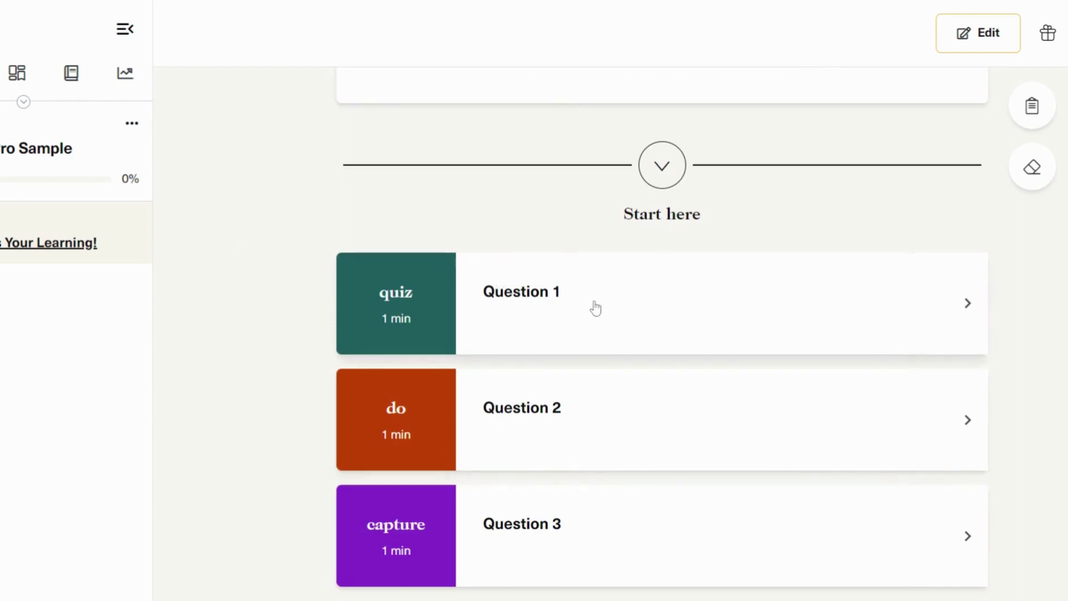
pyautogui.scroll(5, 394, 148)
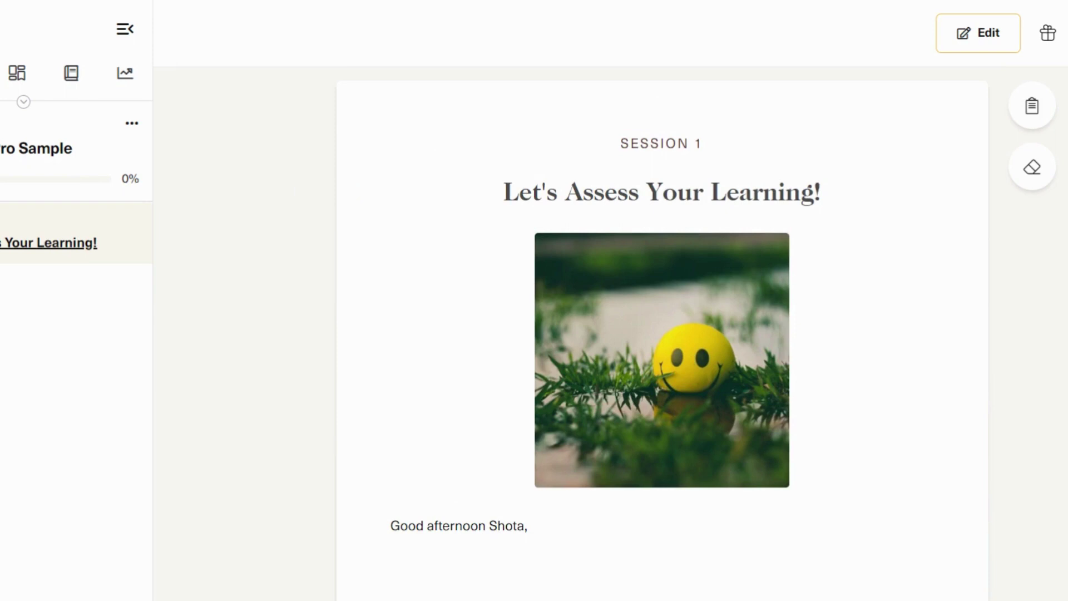
pyautogui.scroll(-8, 350, 182)
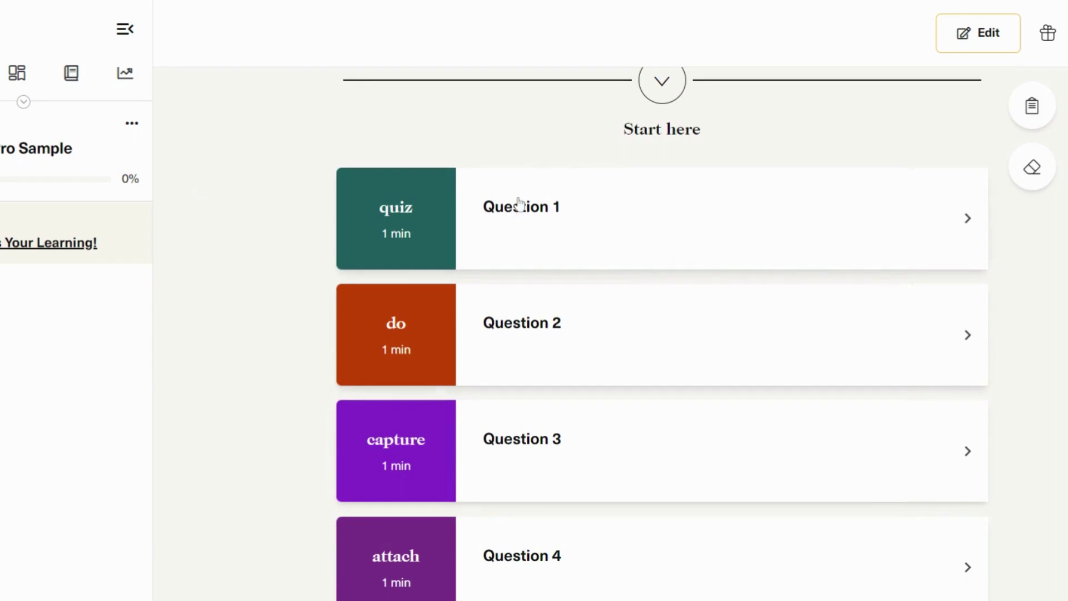
pyautogui.click(544, 198)
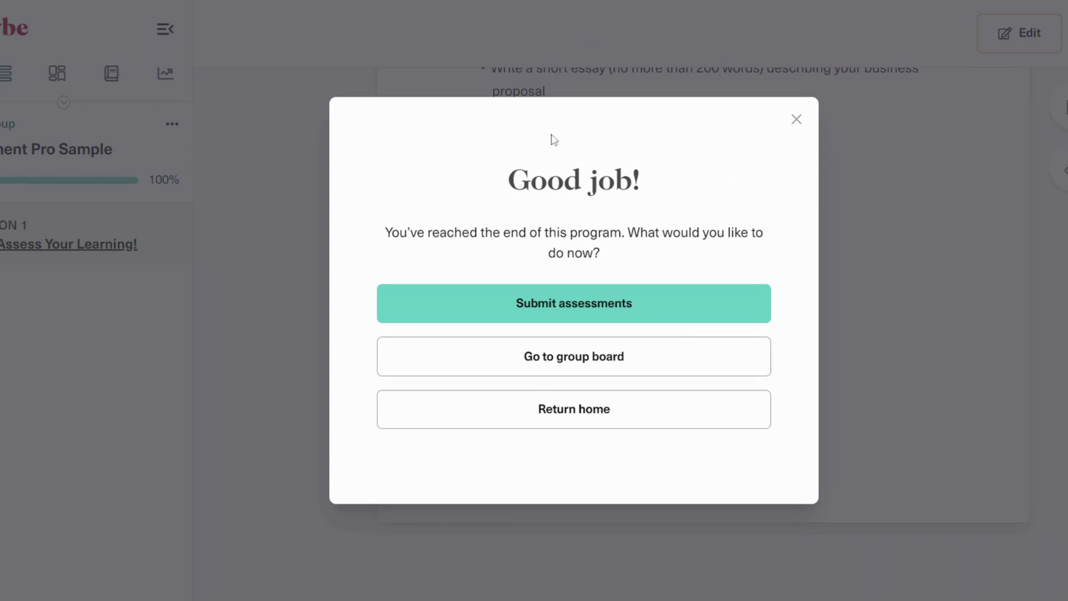
# Step: Submit the completed Assessment Pro Sample assessments and confirm the submission
pyautogui.click(682, 310)
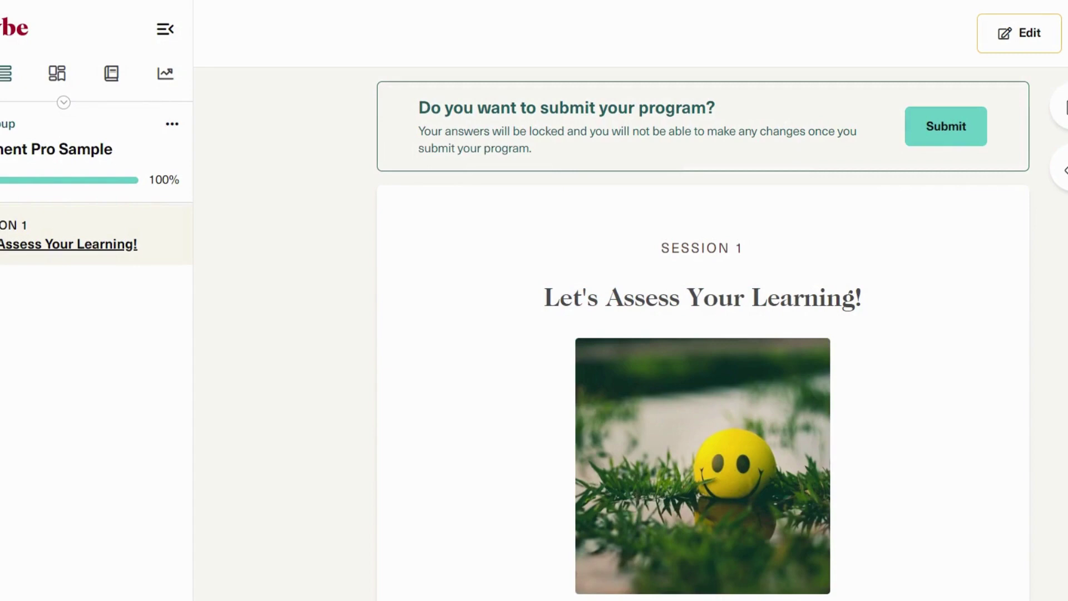
pyautogui.scroll(-5, 665, 225)
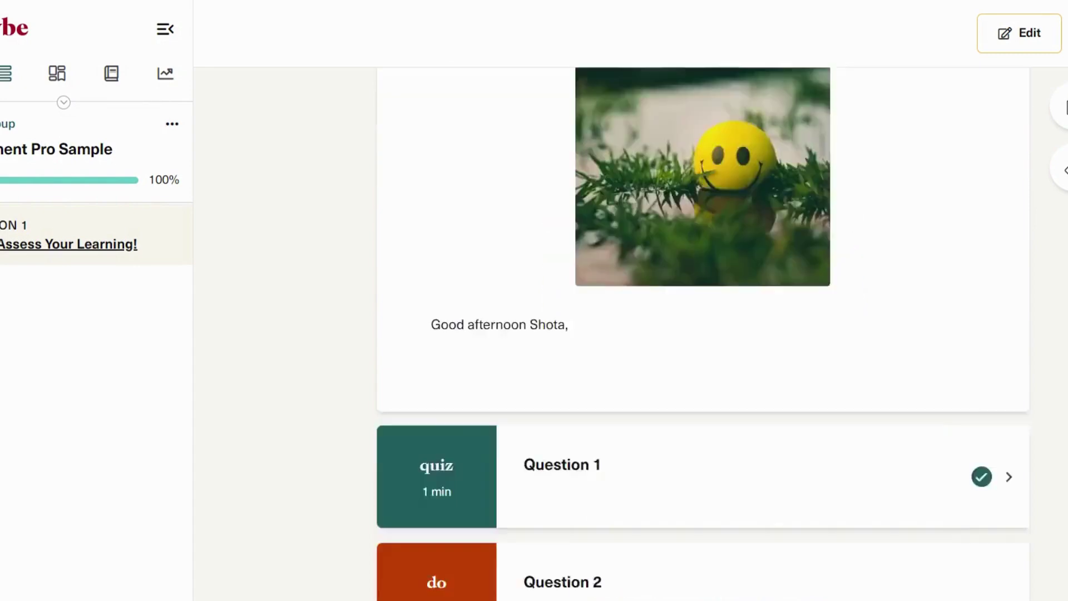
pyautogui.scroll(5, 665, 224)
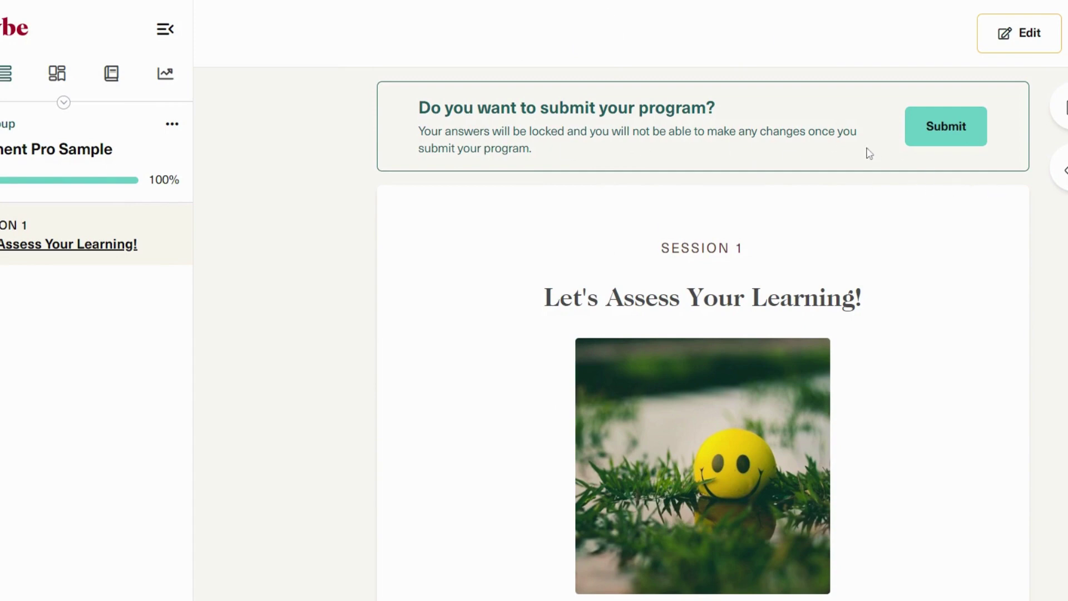
pyautogui.click(965, 142)
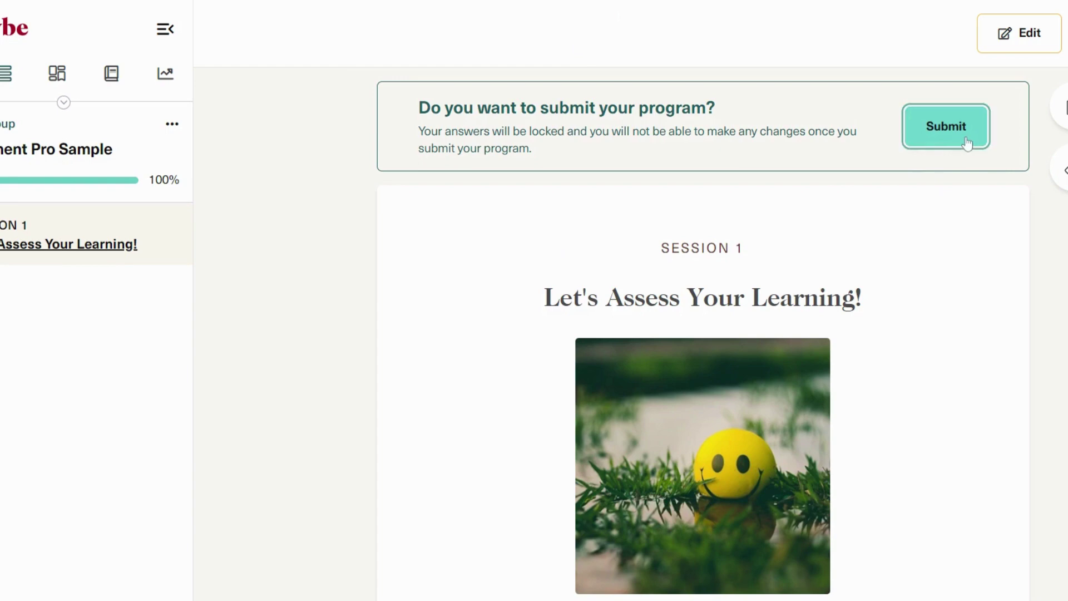
pyautogui.click(658, 341)
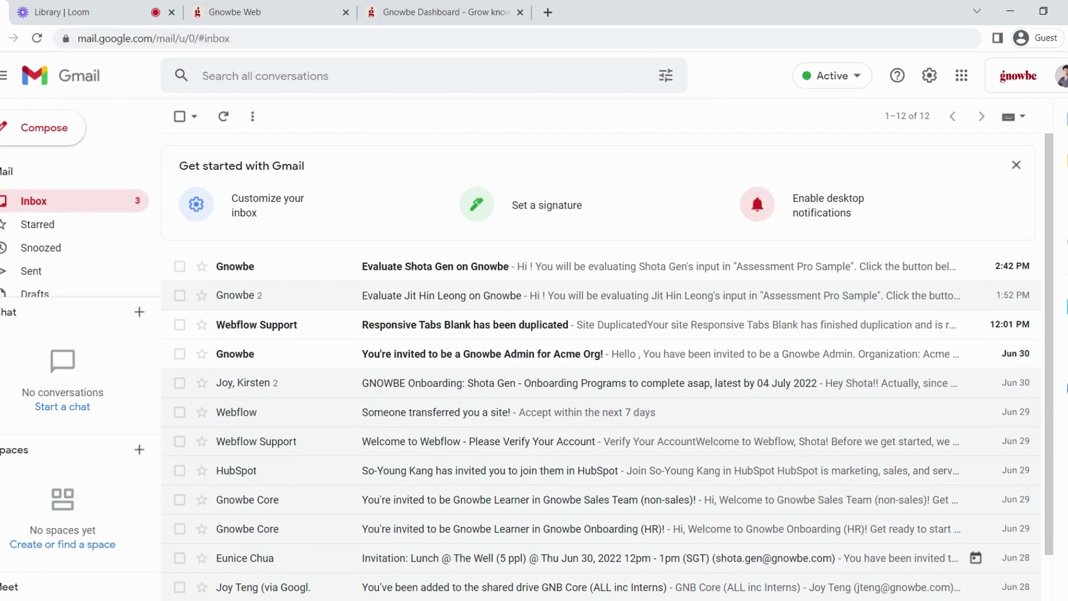
# Step: Open the newest 'Evaluate … on Gnowbe' request email in the Gmail inbox
pyautogui.click(335, 269)
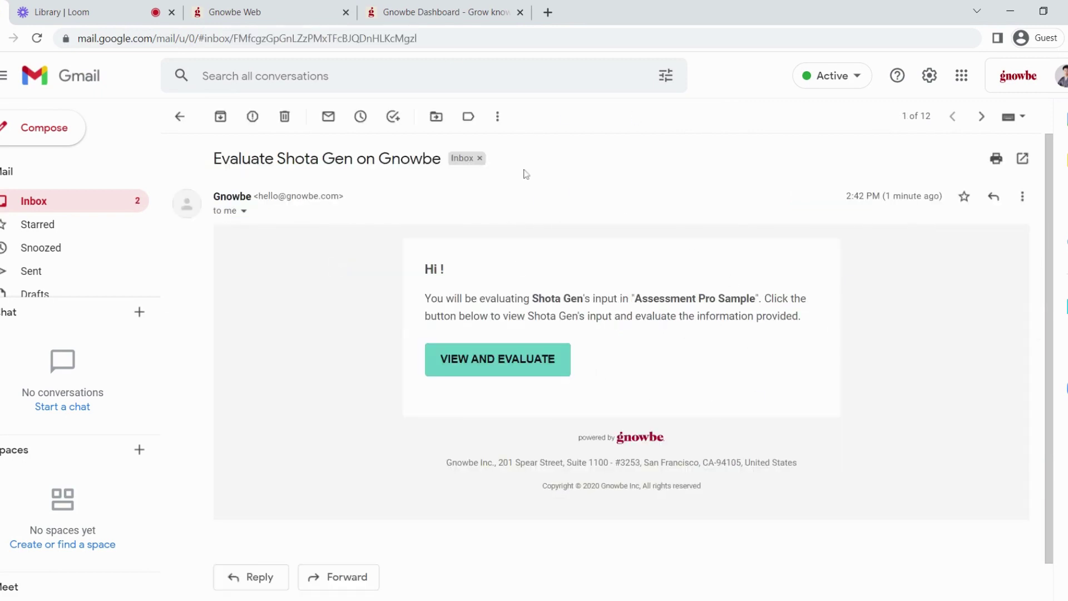
# Step: Open the learner's answers for evaluation and rate Question 1 as 5
pyautogui.click(455, 361)
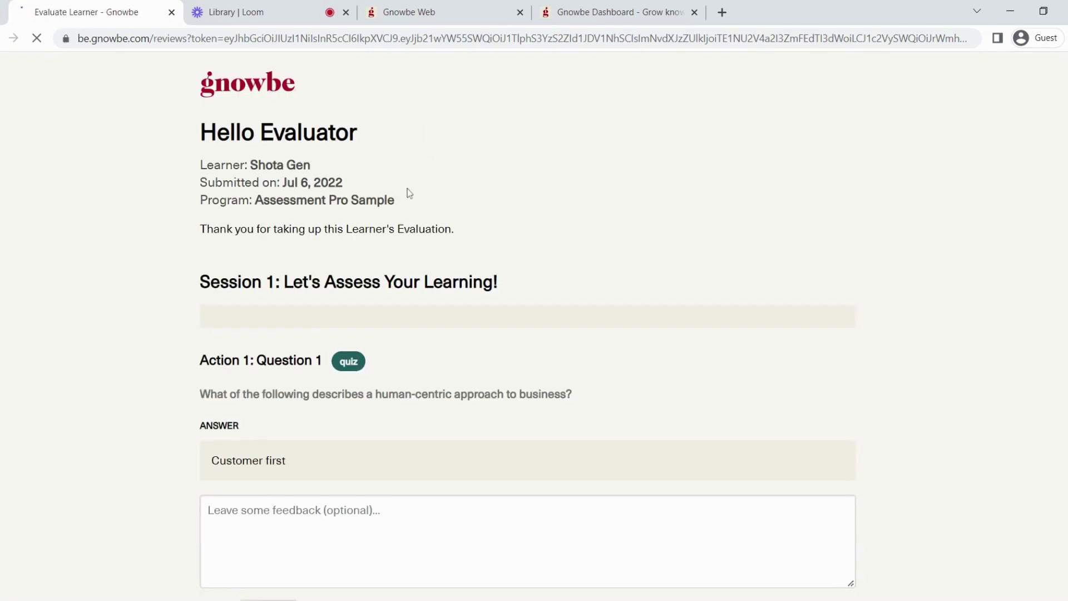
pyautogui.scroll(-3, 178, 143)
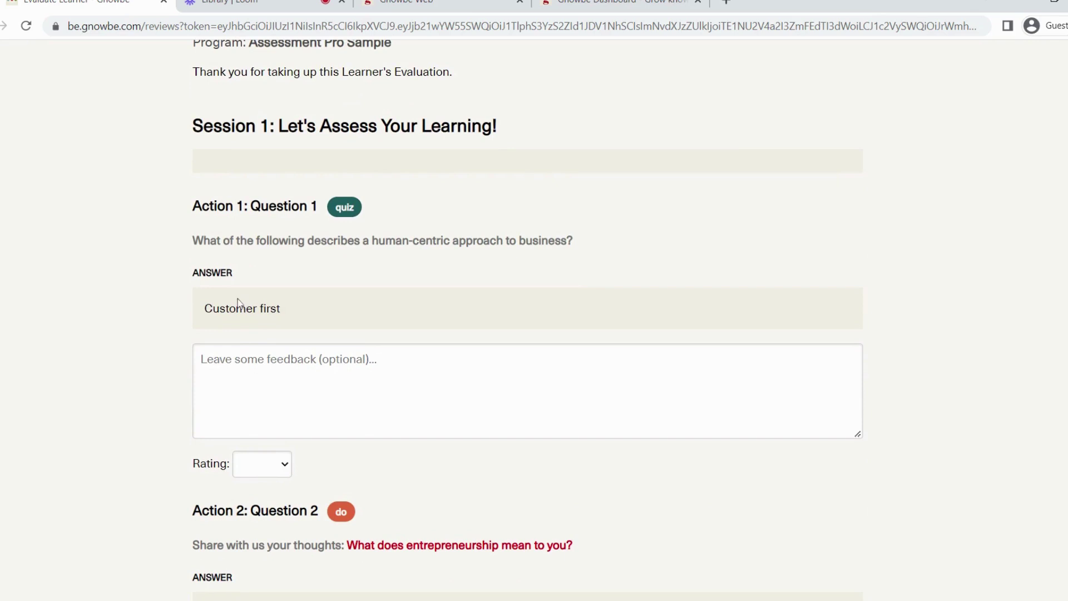
pyautogui.click(271, 469)
pyautogui.press('5')
# Step: Enter 'Good job!' as the feedback for Question 1
pyautogui.click(202, 359)
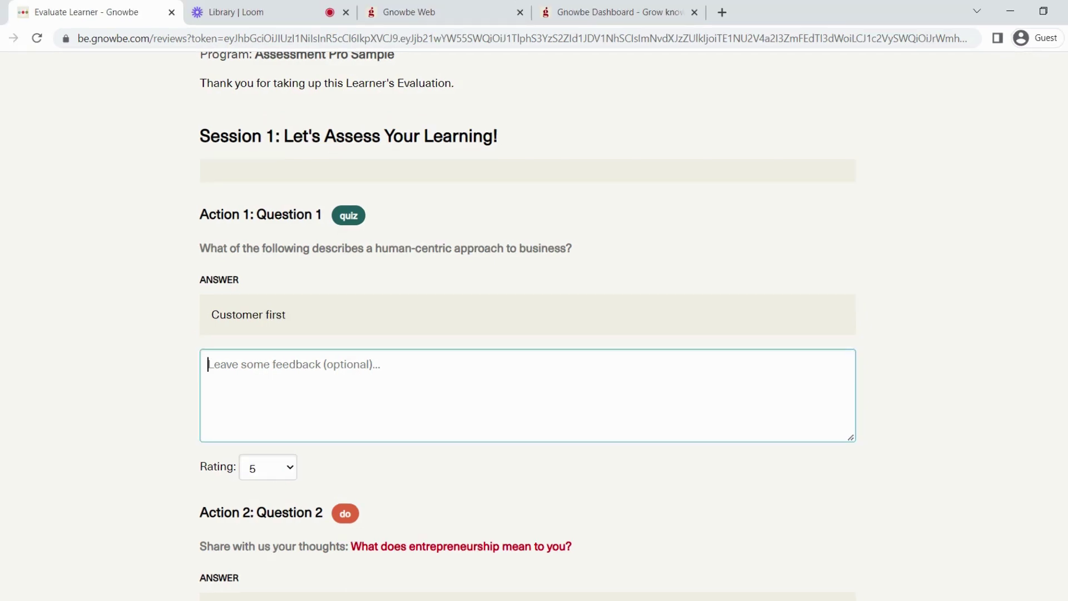
pyautogui.write('Good job!')
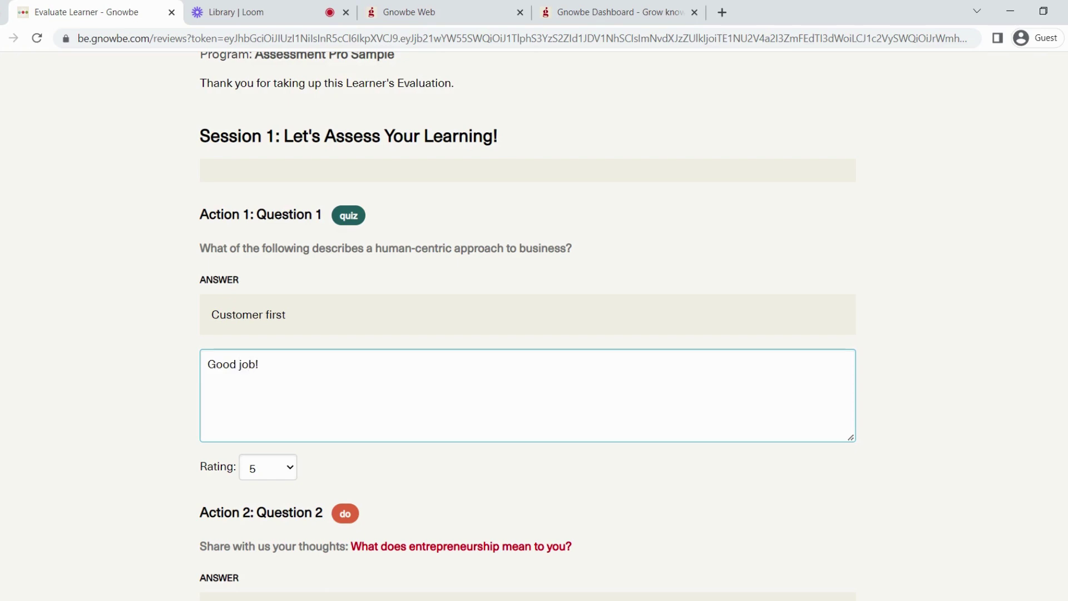
pyautogui.scroll(-2, 490, 259)
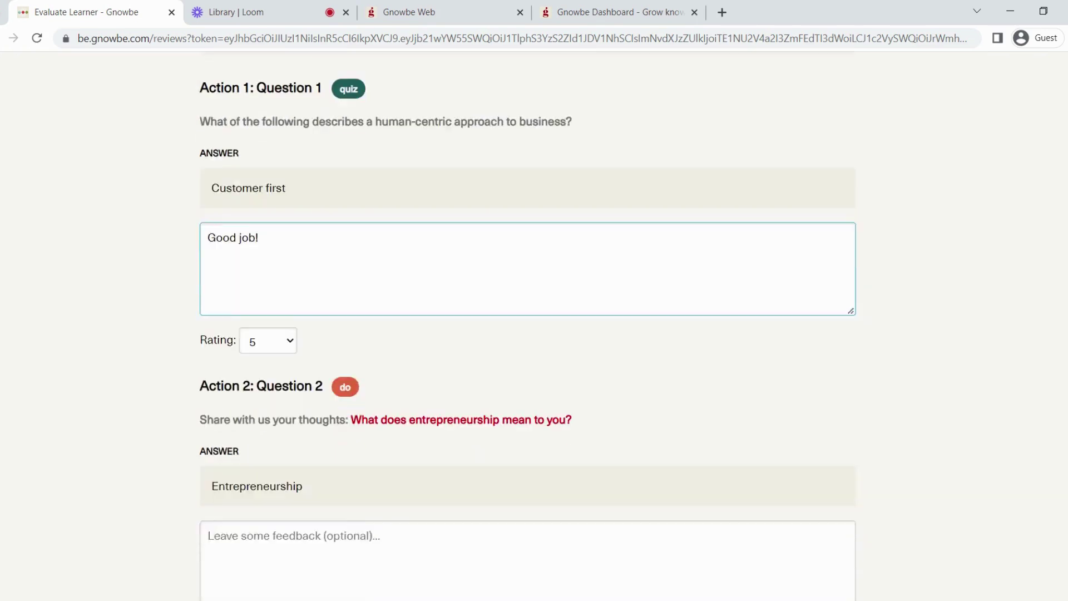
pyautogui.scroll(2, 361, 246)
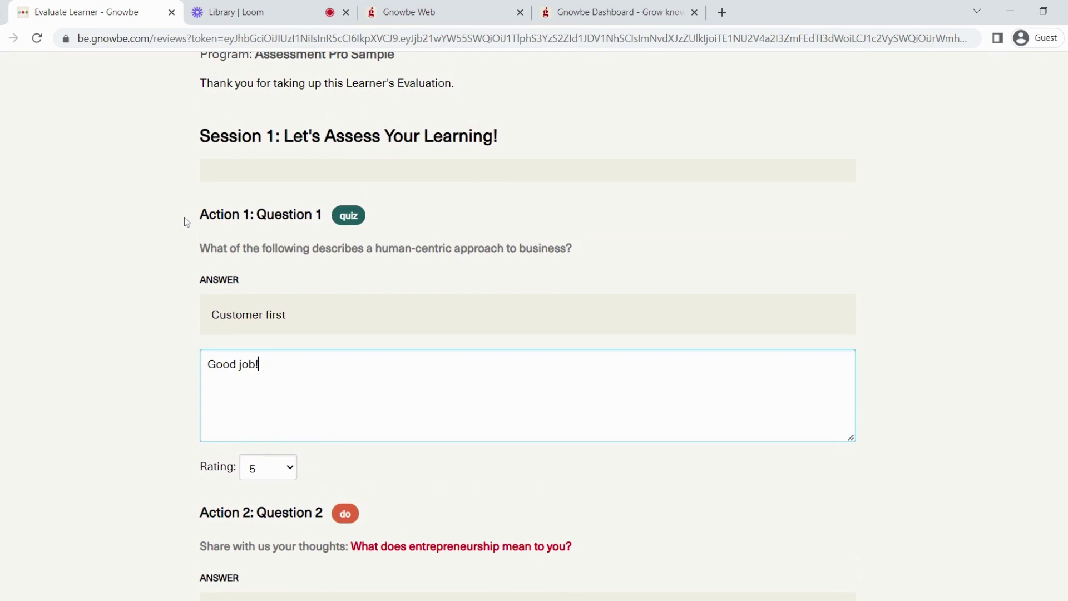
pyautogui.click(319, 258)
pyautogui.doubleClick(320, 258)
pyautogui.click(312, 292)
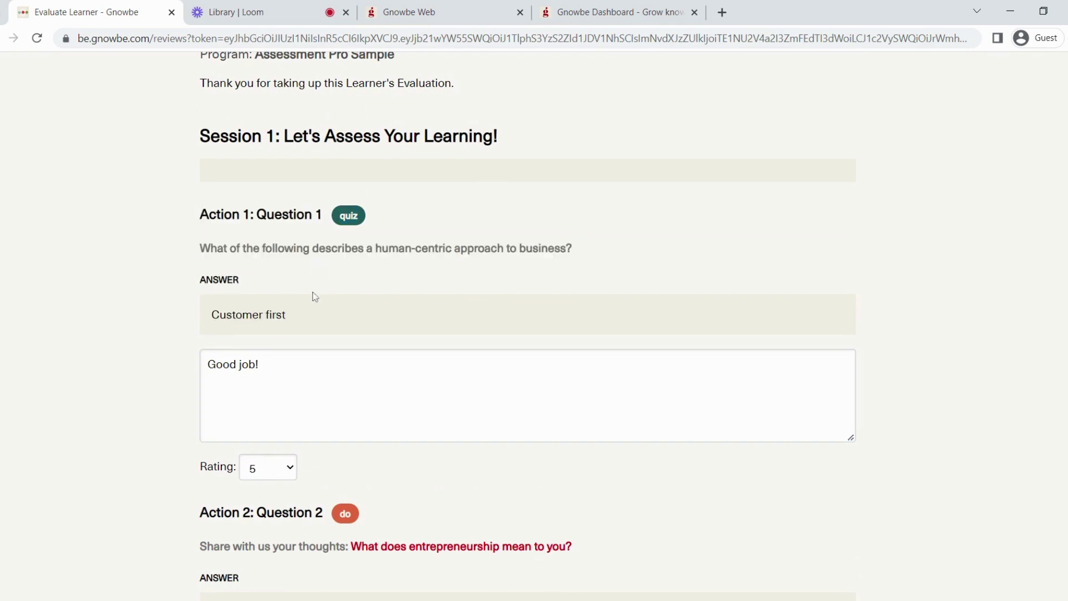
pyautogui.scroll(-5, 327, 317)
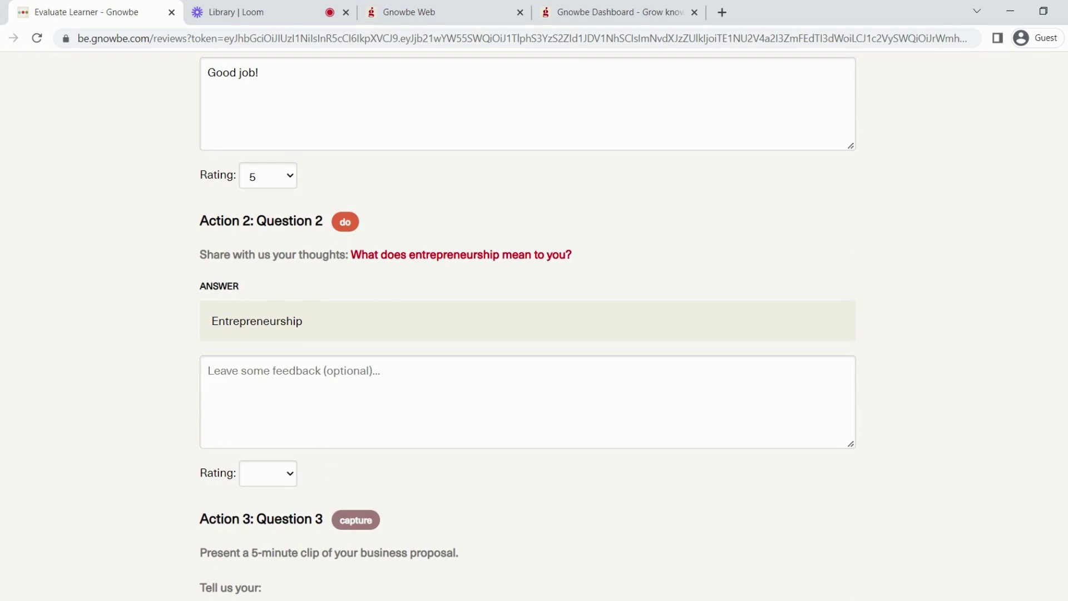
pyautogui.scroll(-6, 330, 306)
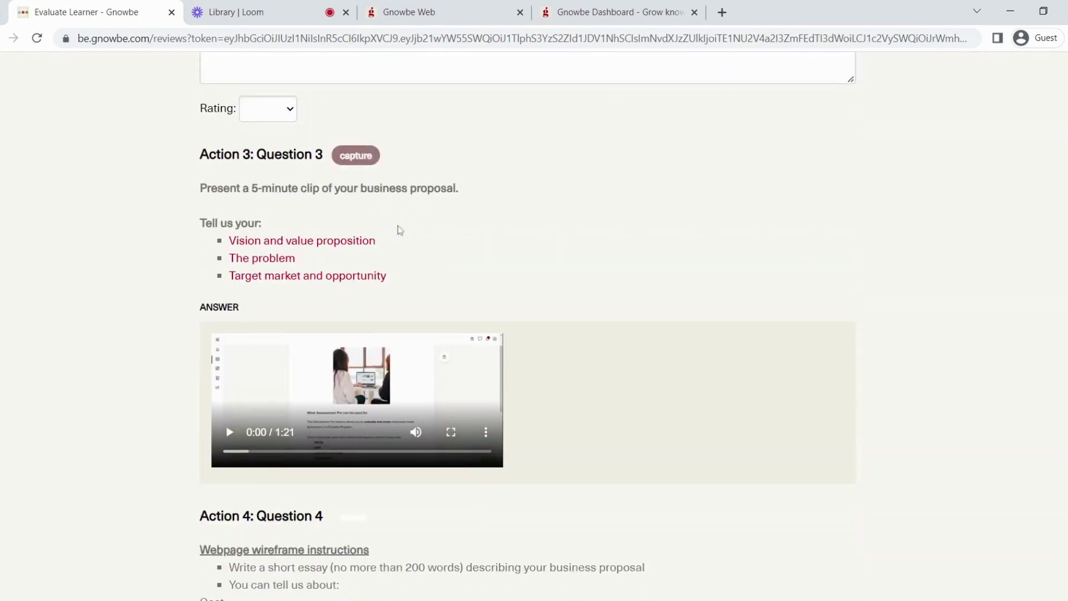
pyautogui.scroll(-4, 402, 231)
pyautogui.scroll(-3, 408, 231)
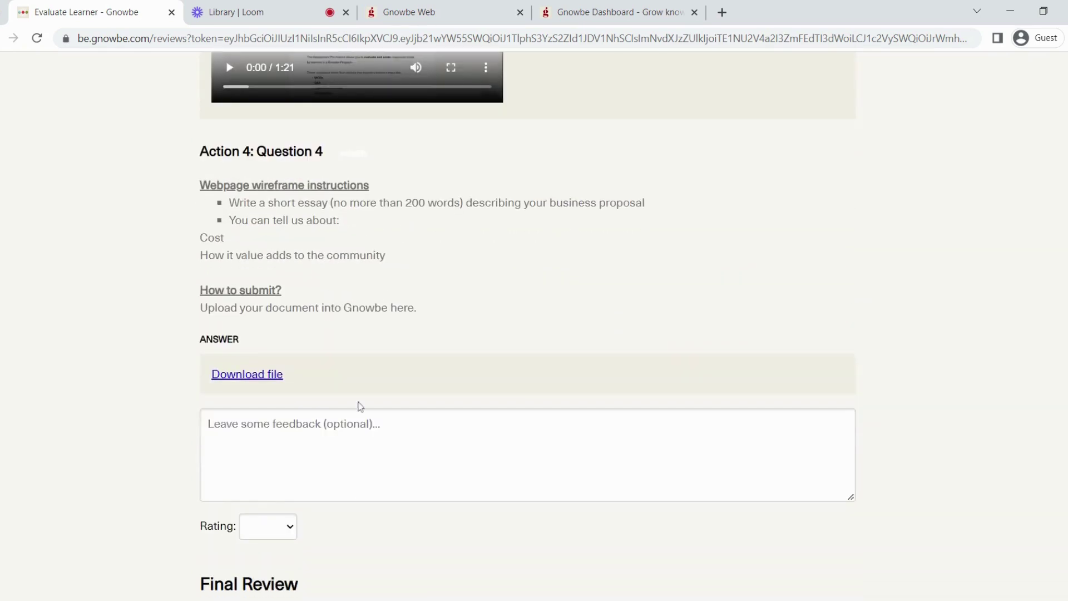
pyautogui.scroll(18, 356, 373)
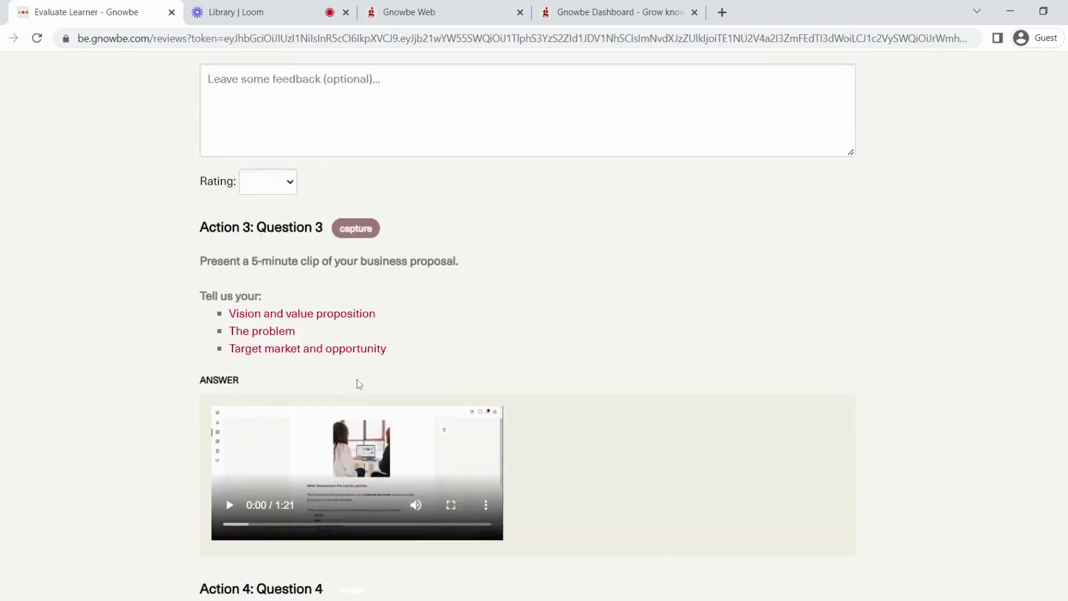
pyautogui.scroll(-6, 331, 376)
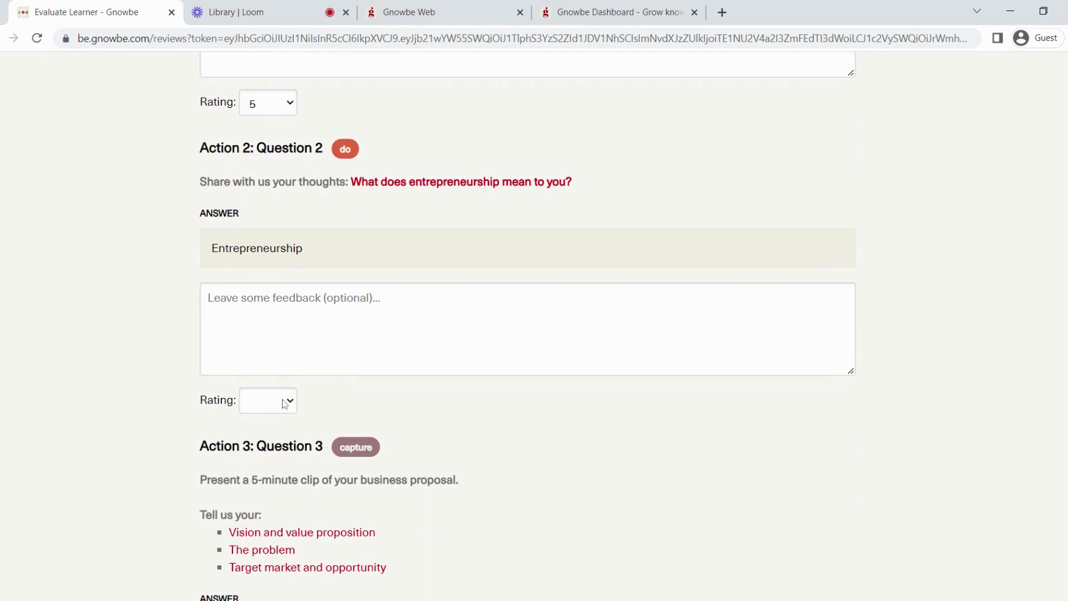
# Step: Rate Question 2 and Question 4 as 4 each
pyautogui.click(290, 403)
pyautogui.click(270, 500)
pyautogui.scroll(-1, 334, 412)
pyautogui.scroll(-9, 416, 304)
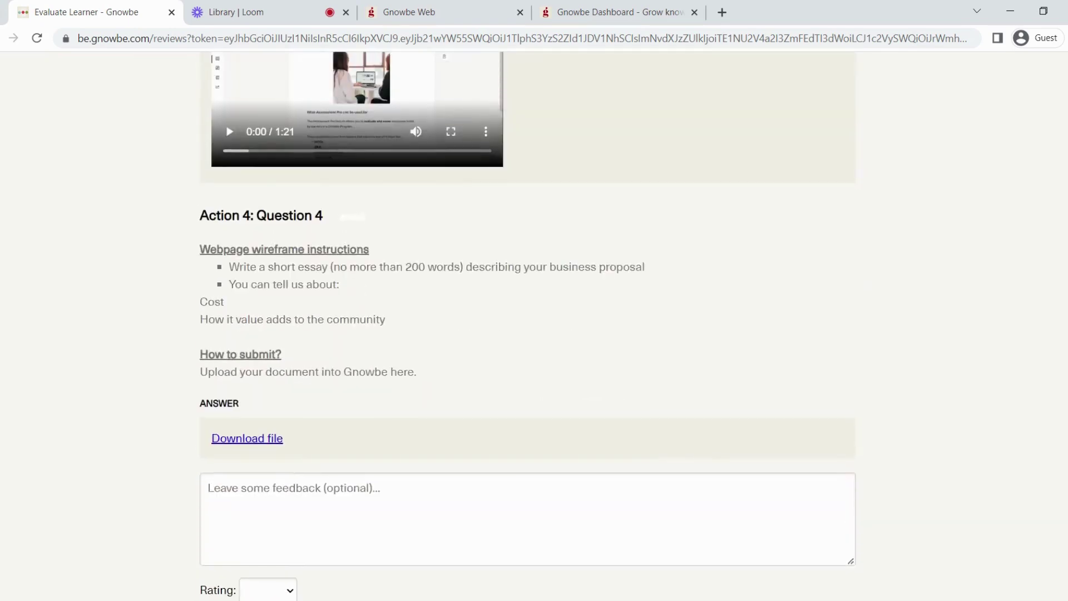
pyautogui.scroll(4, 416, 304)
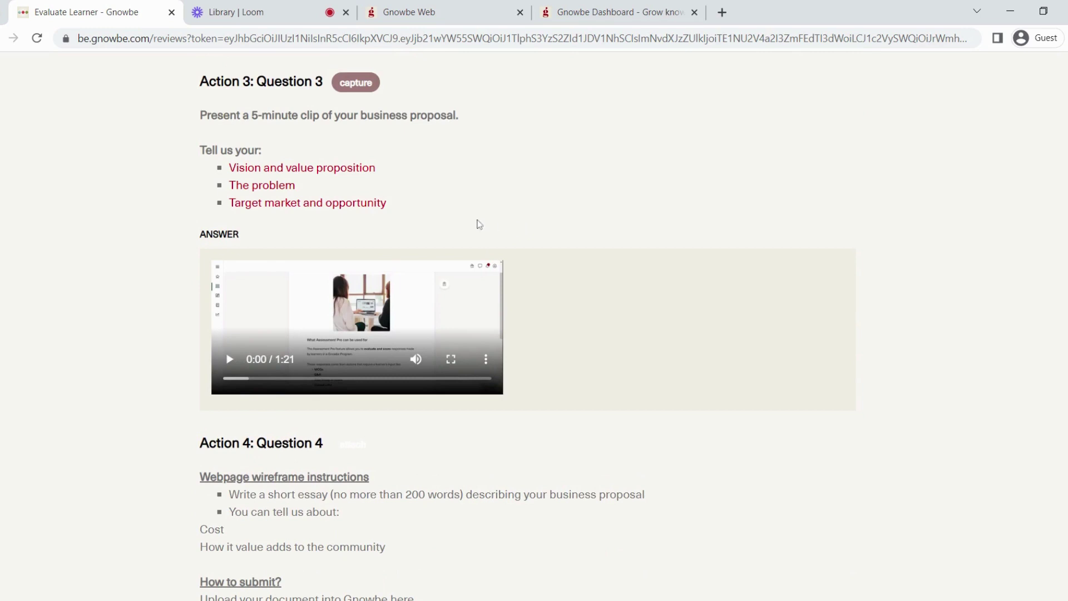
pyautogui.scroll(-5, 483, 211)
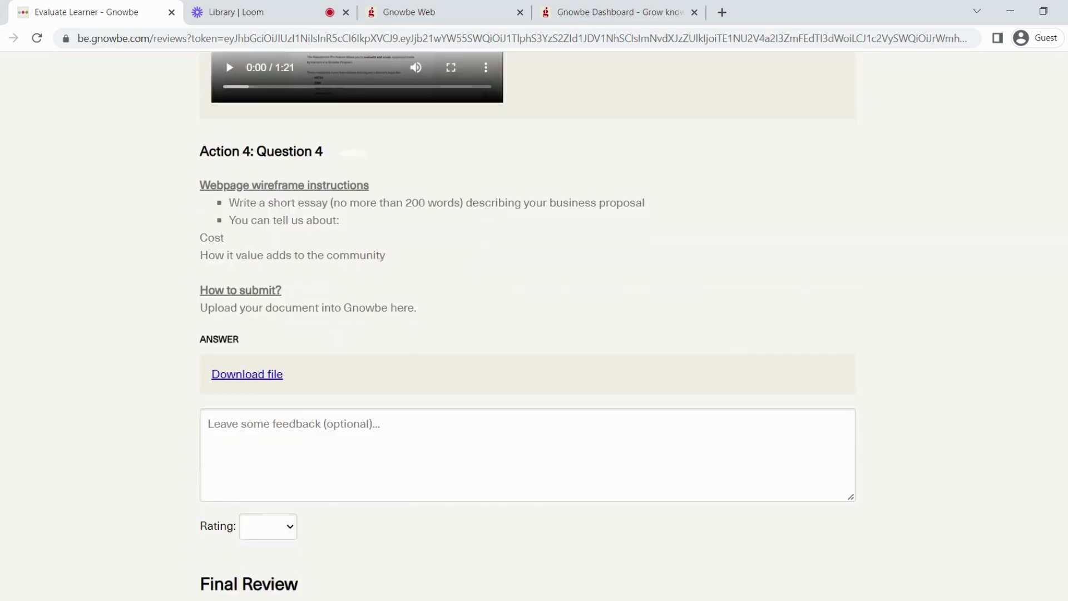
pyautogui.click(259, 526)
pyautogui.click(261, 578)
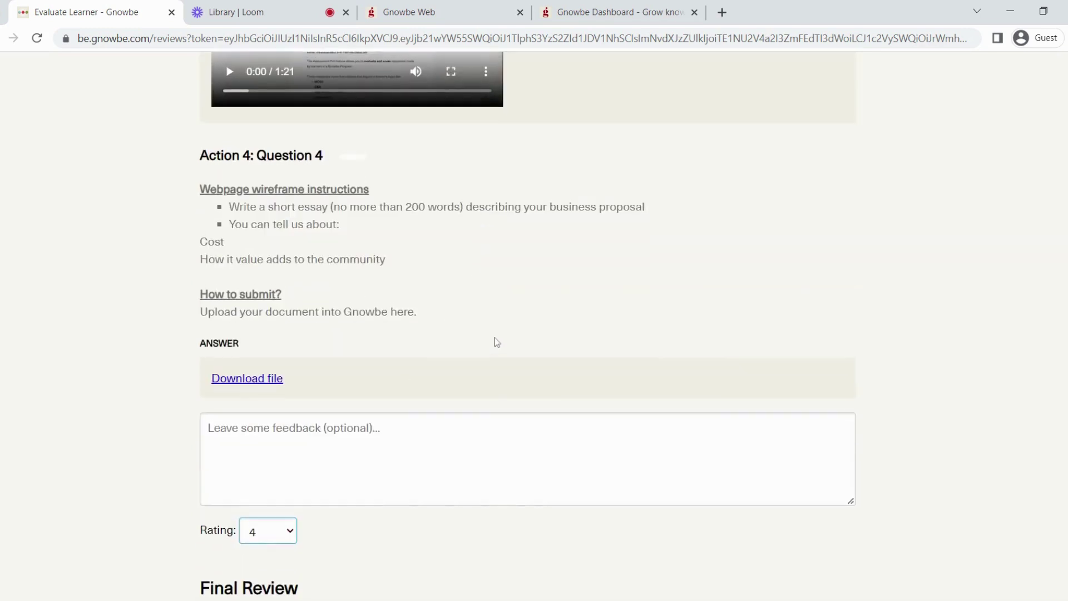
# Step: Write 'Great Job!' in the Final Review comment box
pyautogui.scroll(7, 495, 337)
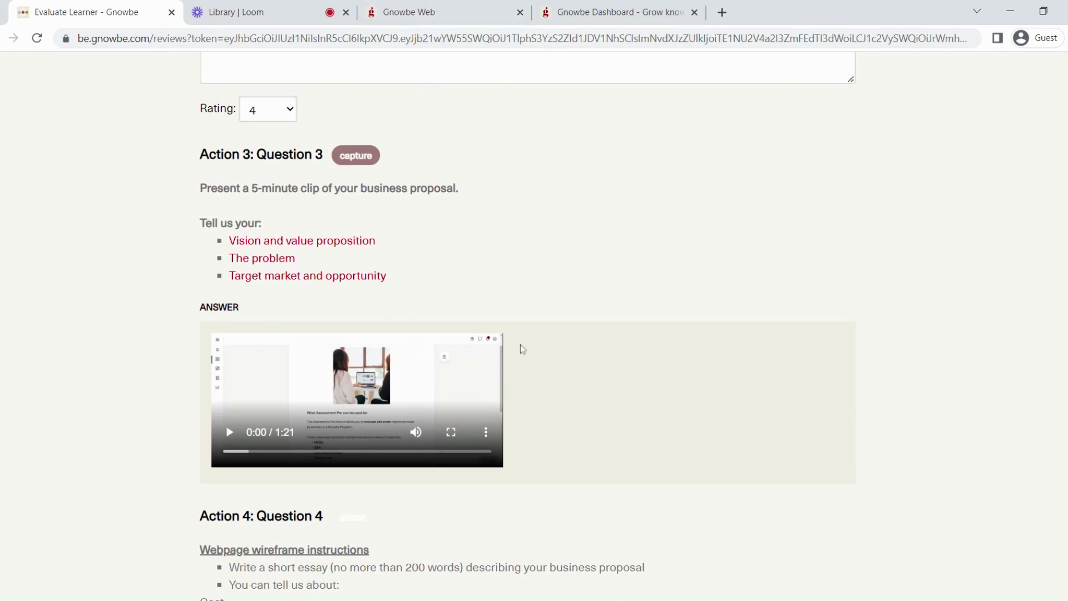
pyautogui.scroll(-5, 533, 315)
pyautogui.scroll(-4, 533, 316)
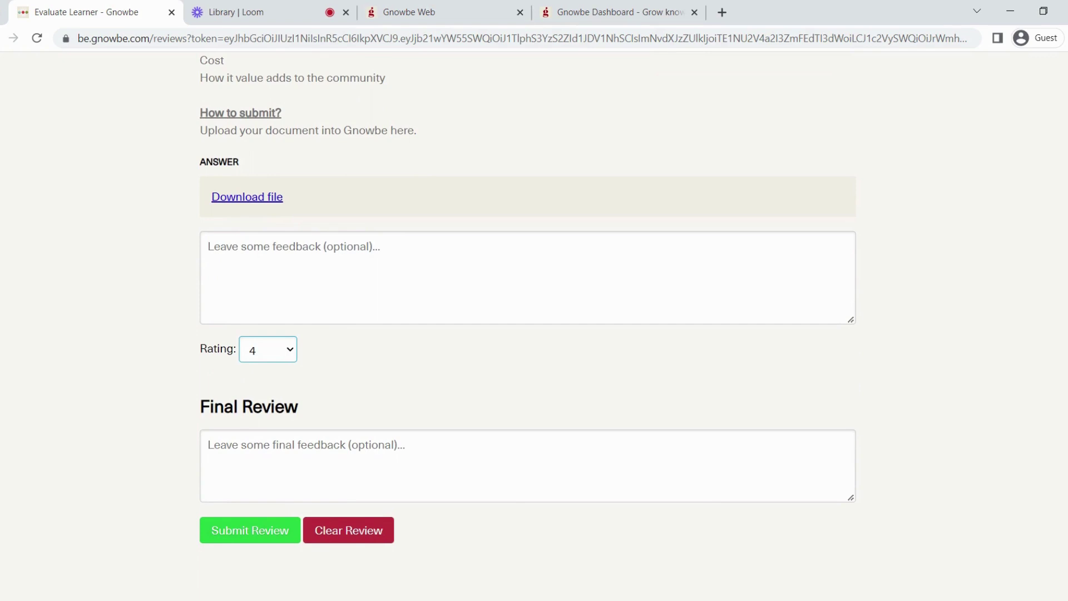
pyautogui.click(209, 445)
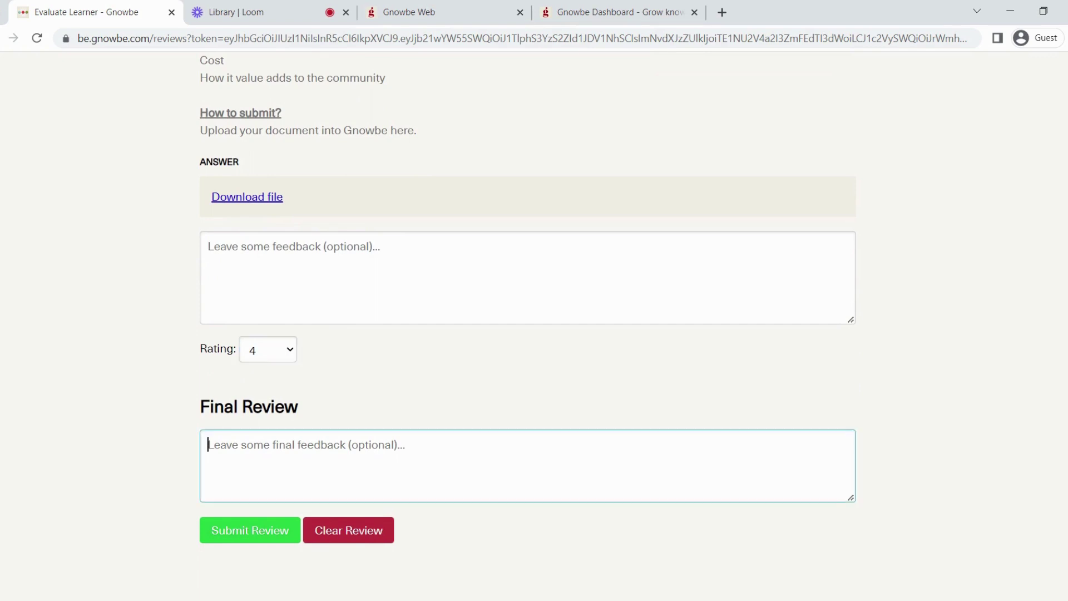
pyautogui.write('Great Job')
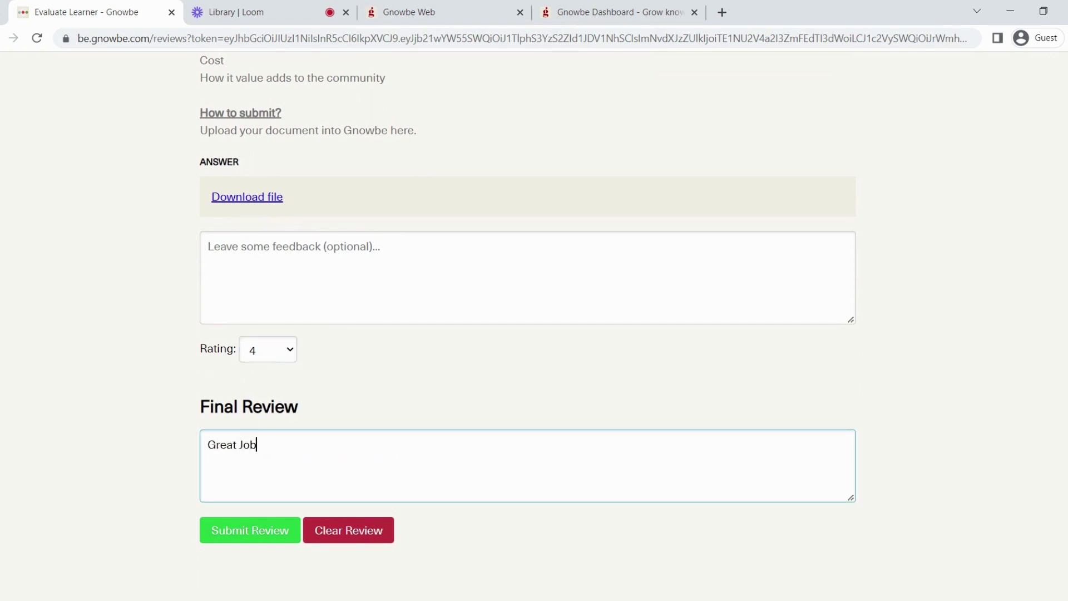
pyautogui.write('!')
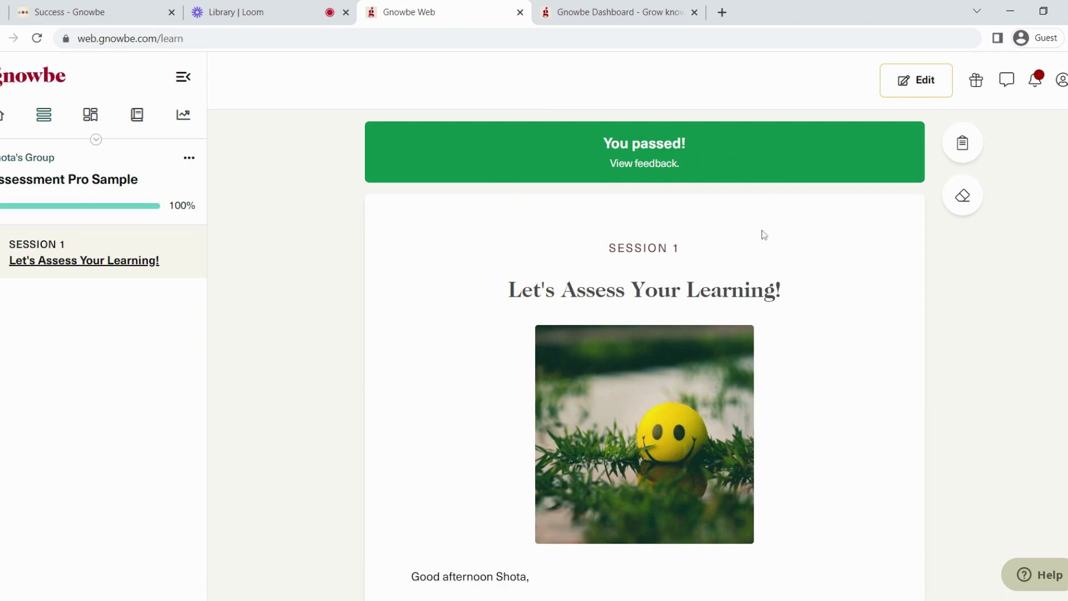
# Step: Open the evaluator feedback and review the 87% final score and per-question ratings
pyautogui.click(709, 167)
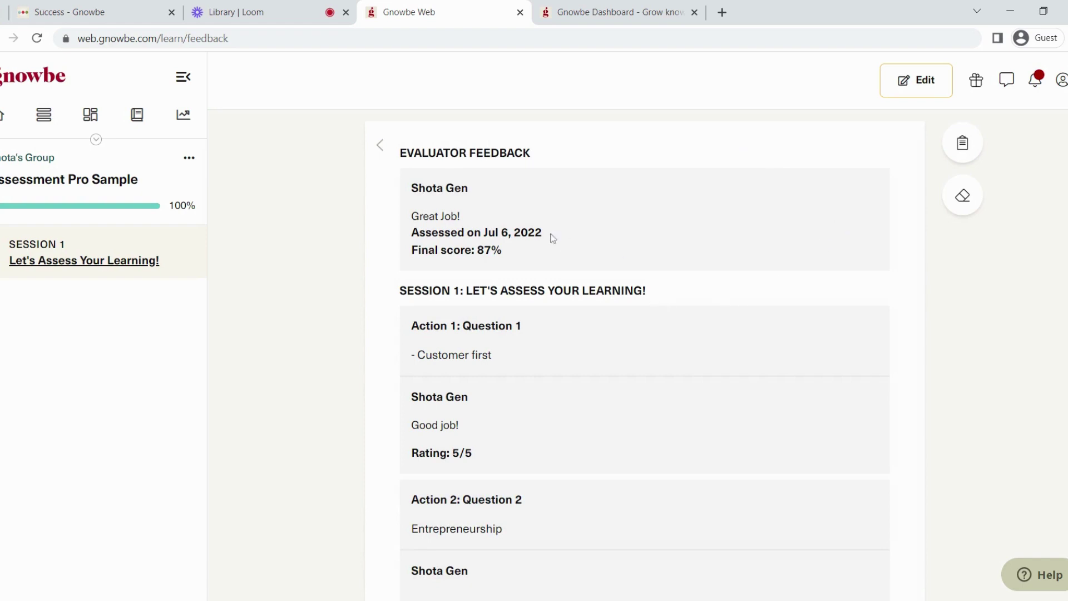
pyautogui.scroll(-3, 464, 176)
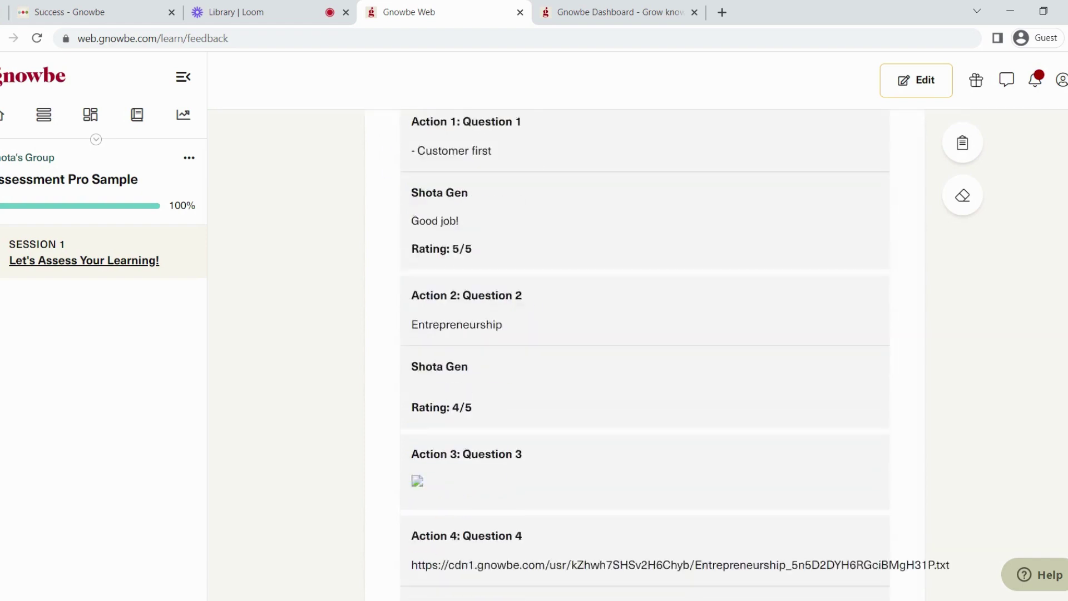
pyautogui.scroll(-2, 644, 333)
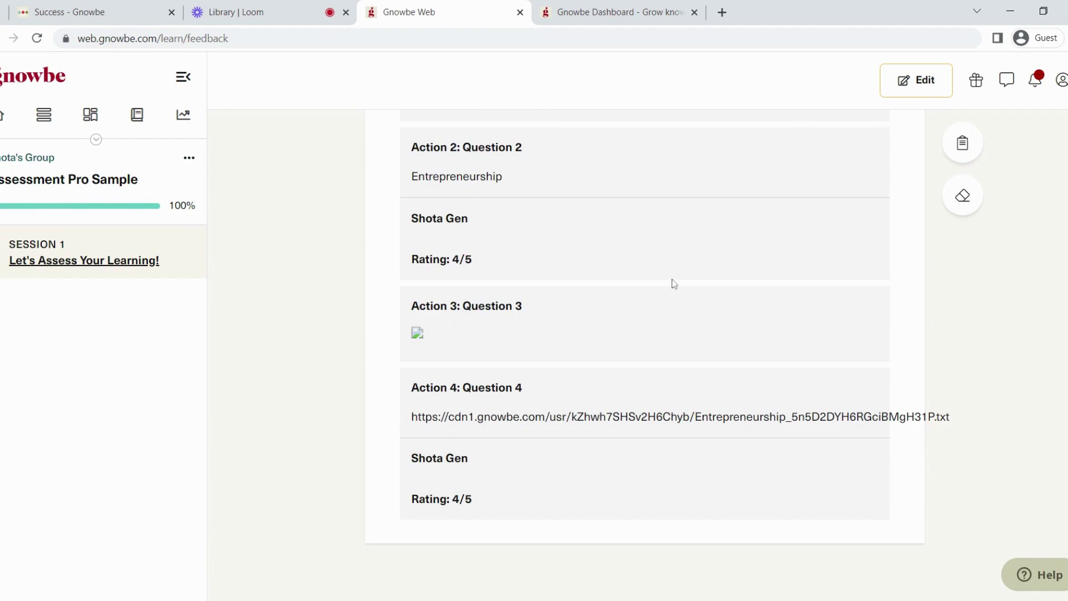
pyautogui.scroll(6, 671, 282)
pyautogui.moveTo(399, 249); pyautogui.dragTo(507, 249)
pyautogui.click(562, 253)
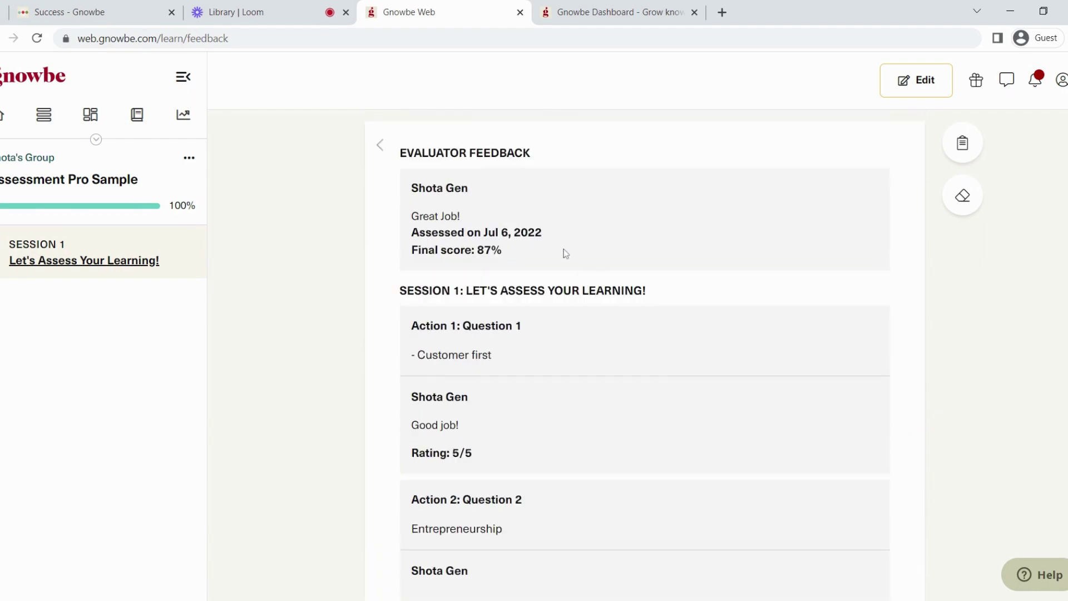
pyautogui.scroll(-4, 566, 265)
pyautogui.scroll(-2, 553, 361)
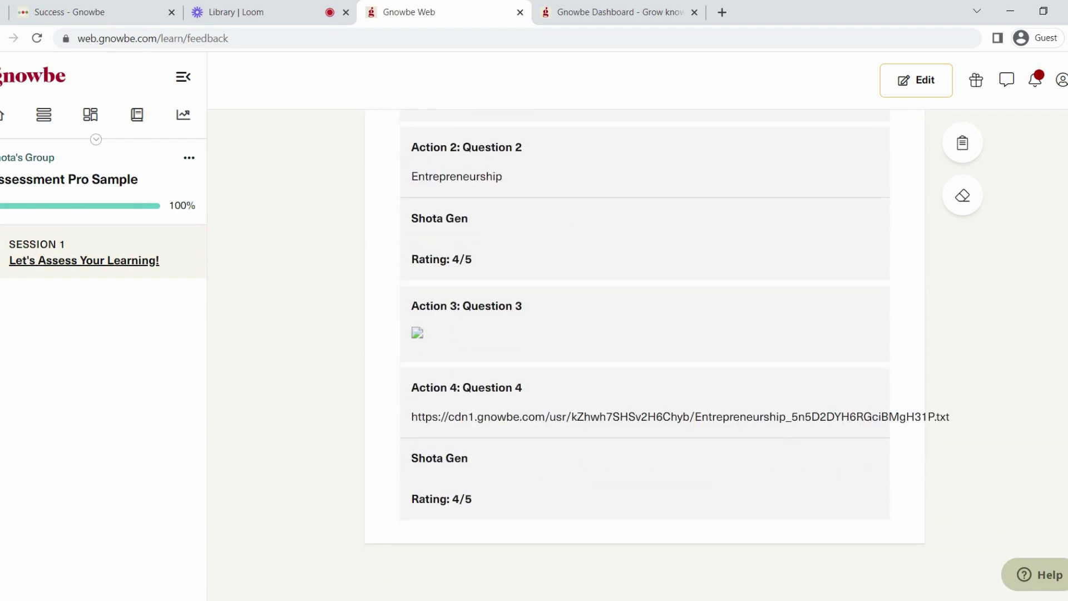
pyautogui.scroll(6, 517, 473)
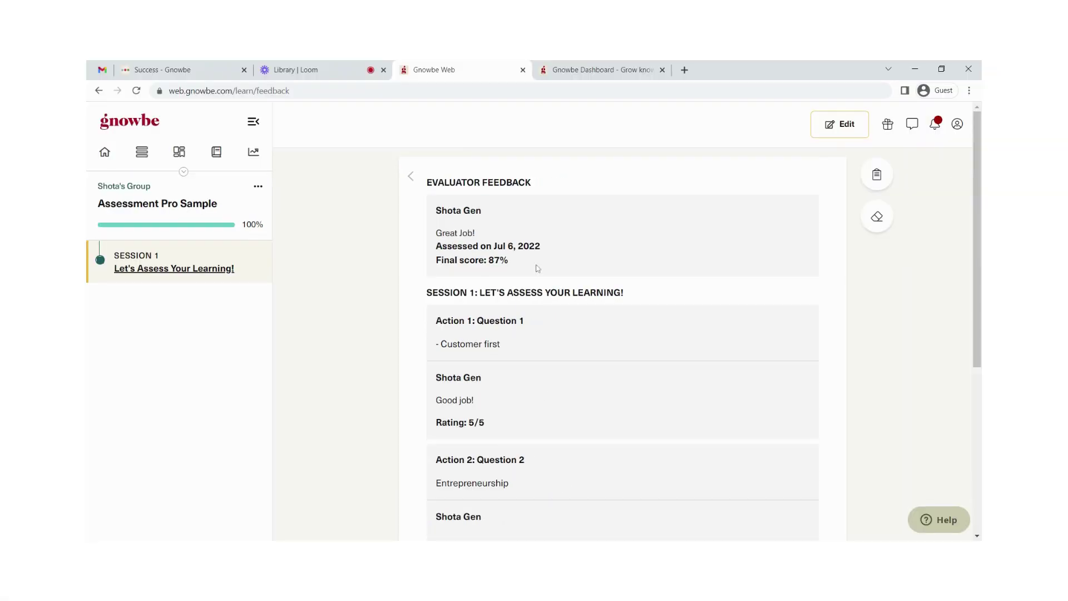
# Step: Return to the session page and read through the Learner, Sponsor and Evaluator roles
pyautogui.scroll(-6, 533, 285)
pyautogui.hotkey('alt', 'Left')
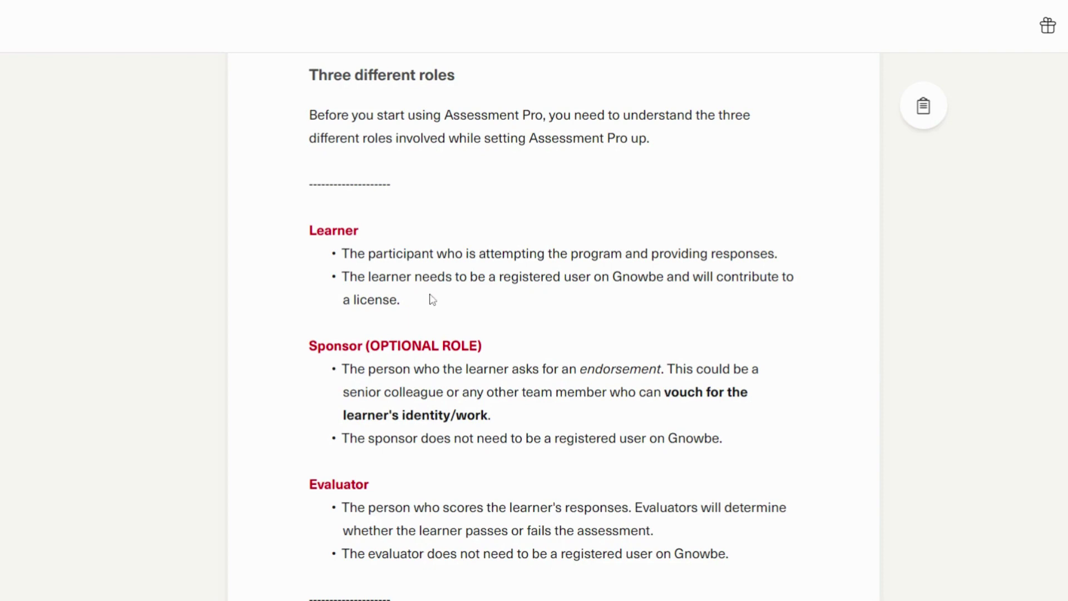
pyautogui.scroll(-2, 426, 306)
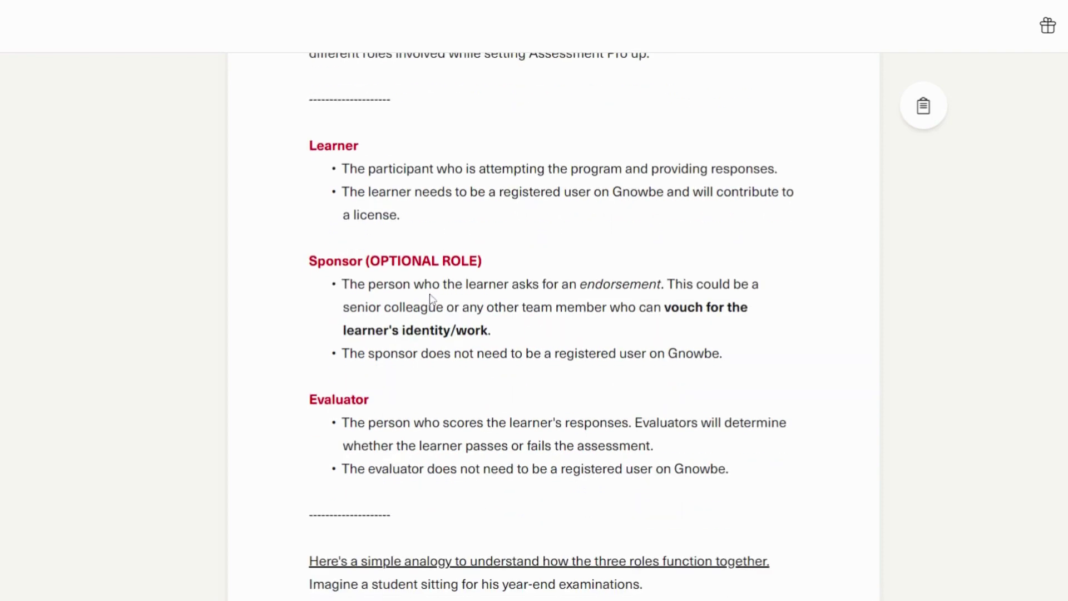
pyautogui.scroll(2, 429, 303)
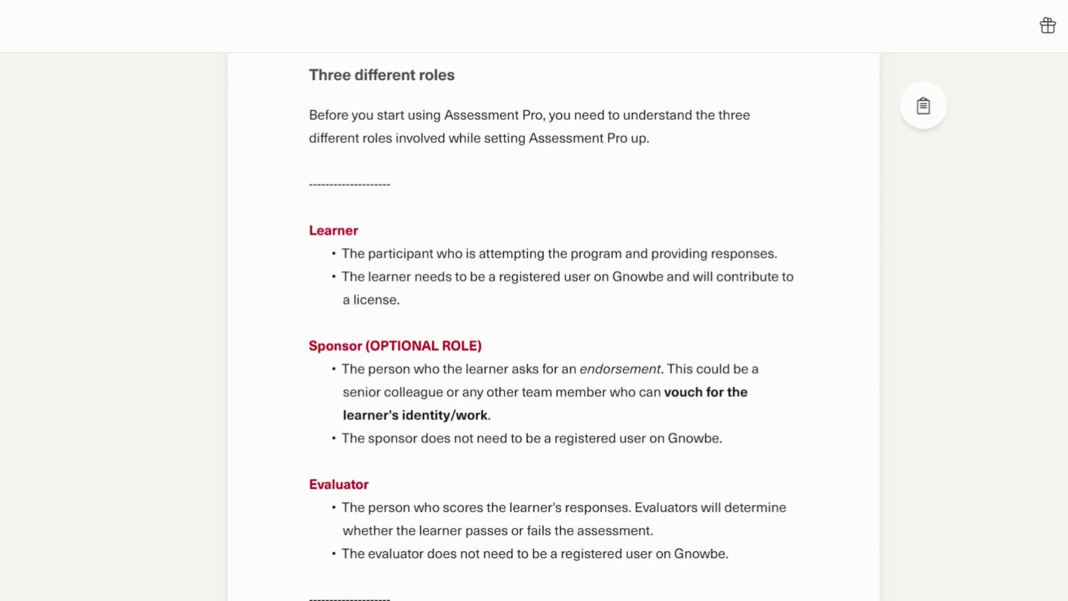
pyautogui.scroll(-3, 432, 300)
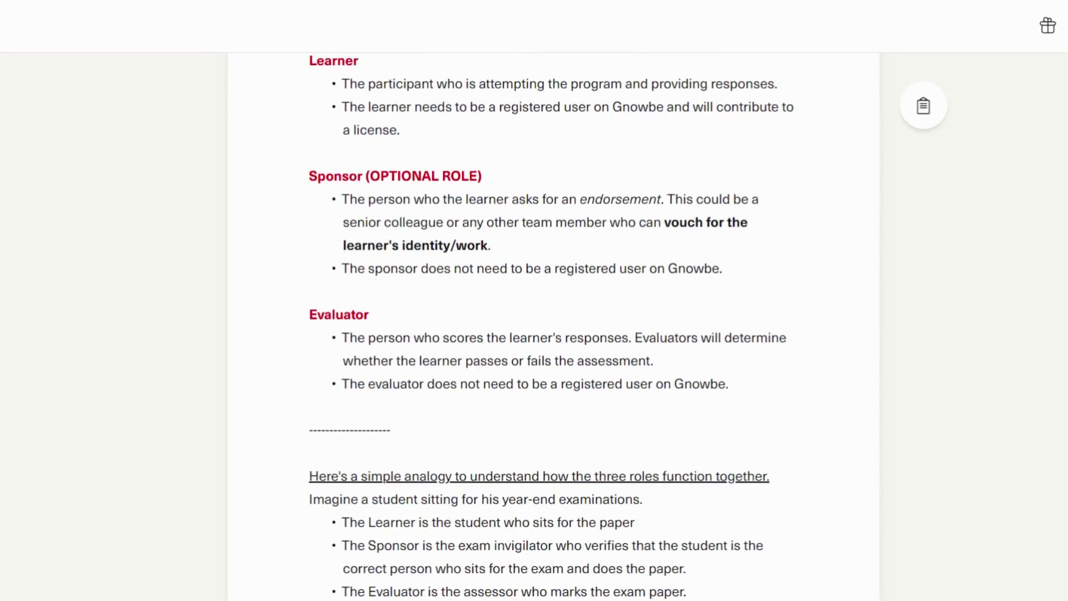
pyautogui.scroll(-2, 432, 299)
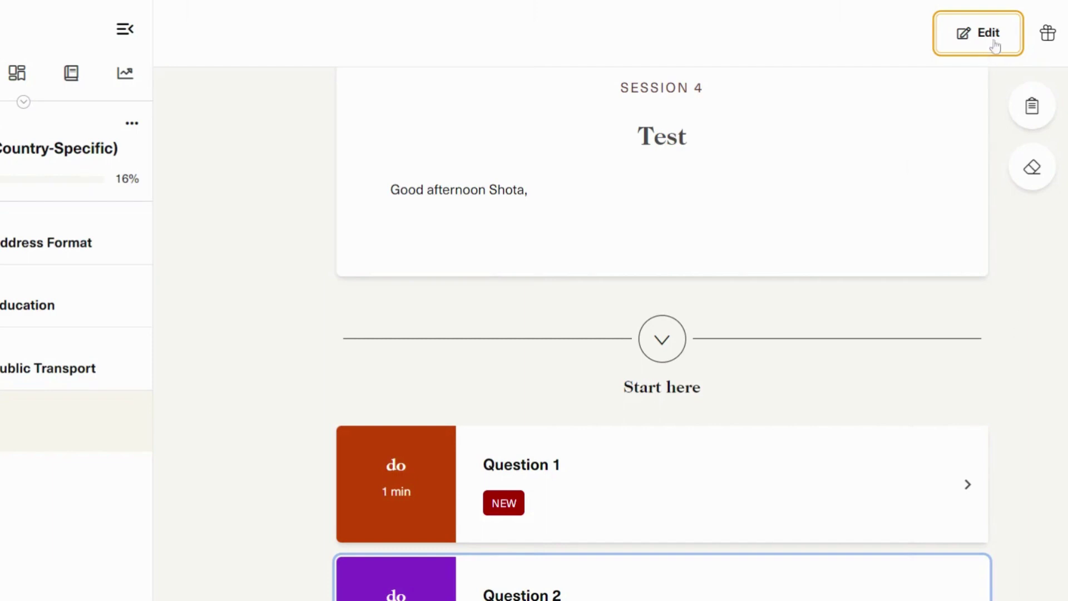
# Step: Put the Test session into edit mode, open Question 1, then return to the question list
pyautogui.click(990, 34)
pyautogui.scroll(-10, 441, 265)
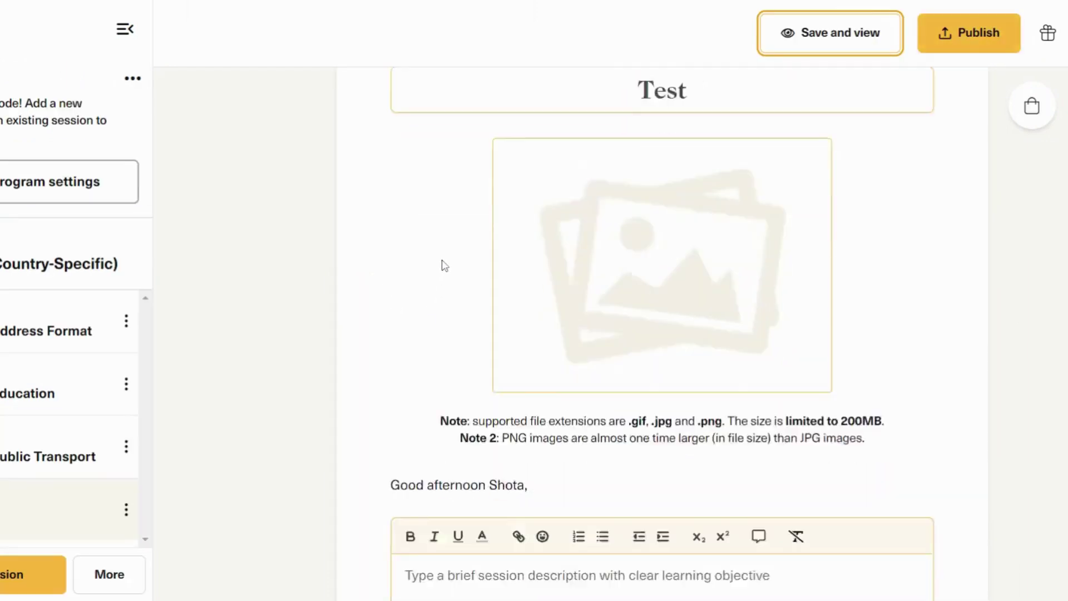
pyautogui.click(639, 390)
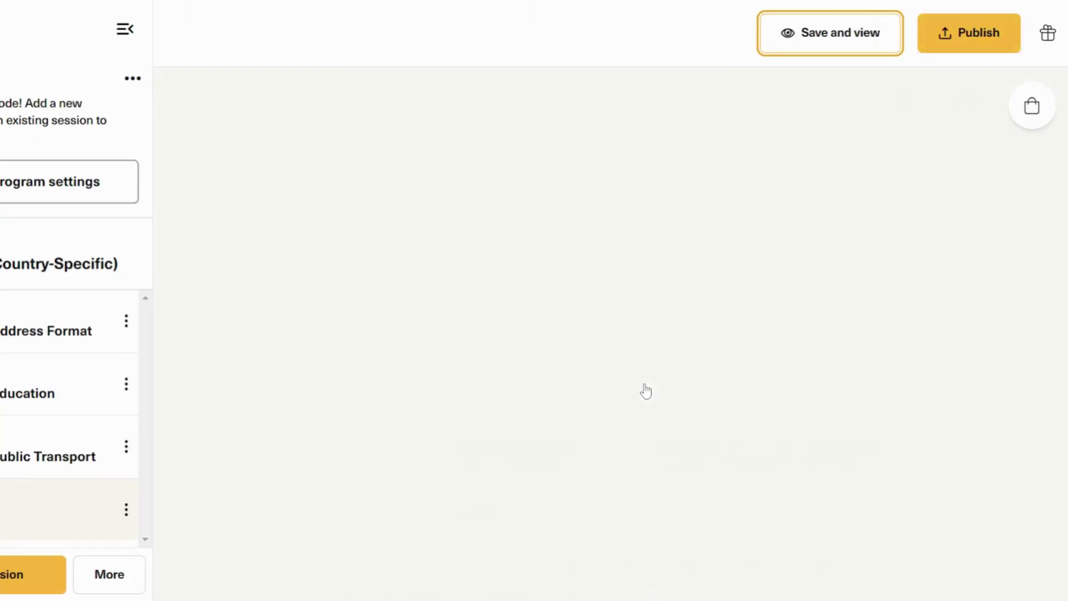
pyautogui.scroll(-8, 512, 358)
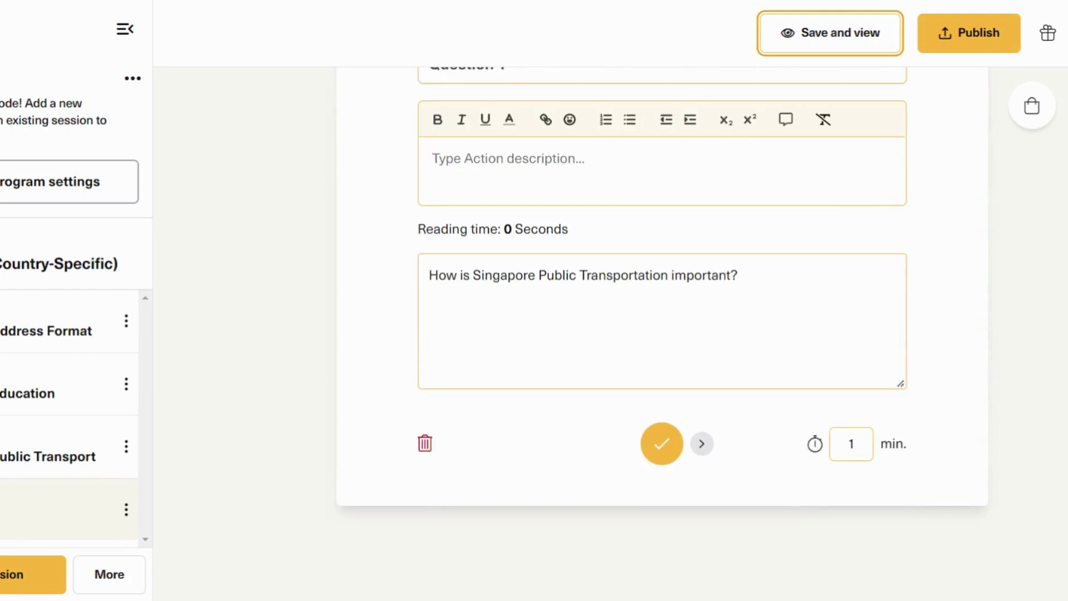
pyautogui.scroll(8, 345, 114)
pyautogui.click(352, 107)
# Step: Open the program settings and switch on Assessment Pro
pyautogui.click(106, 180)
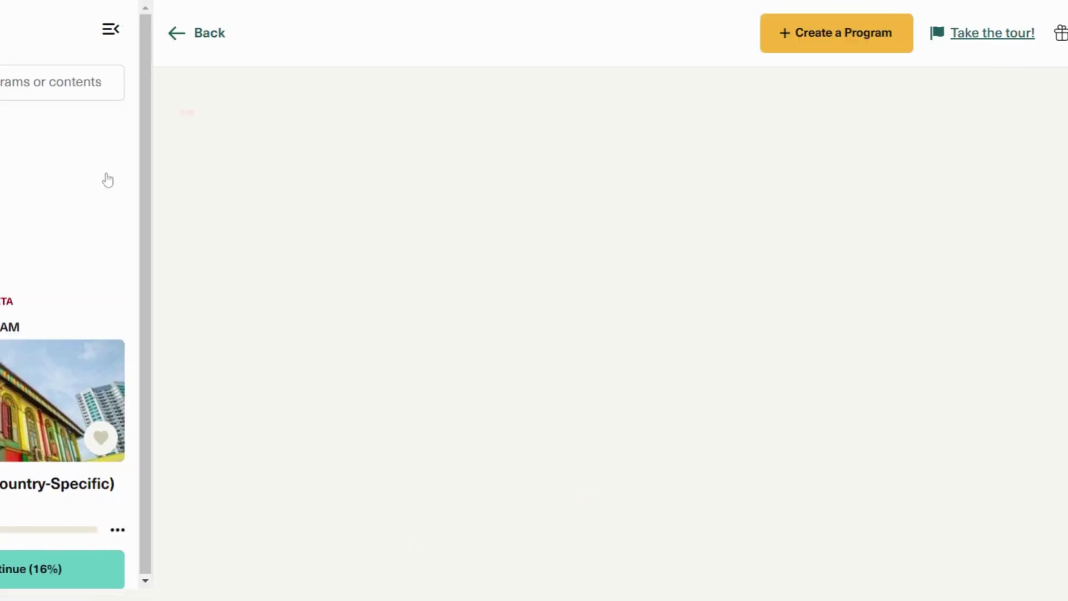
pyautogui.scroll(-8, 570, 202)
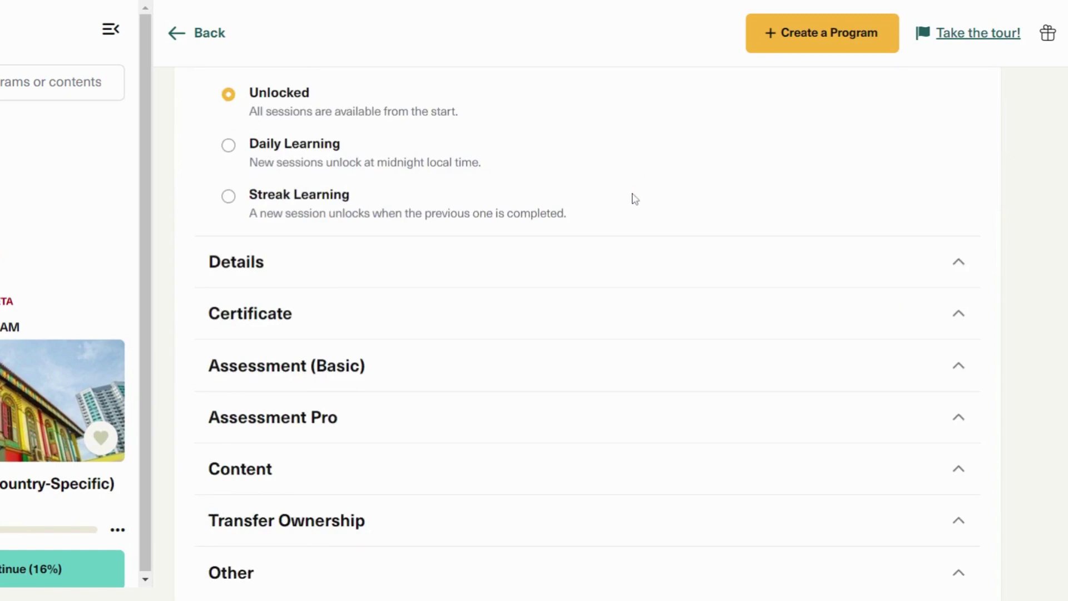
pyautogui.scroll(-1, 634, 199)
pyautogui.click(374, 367)
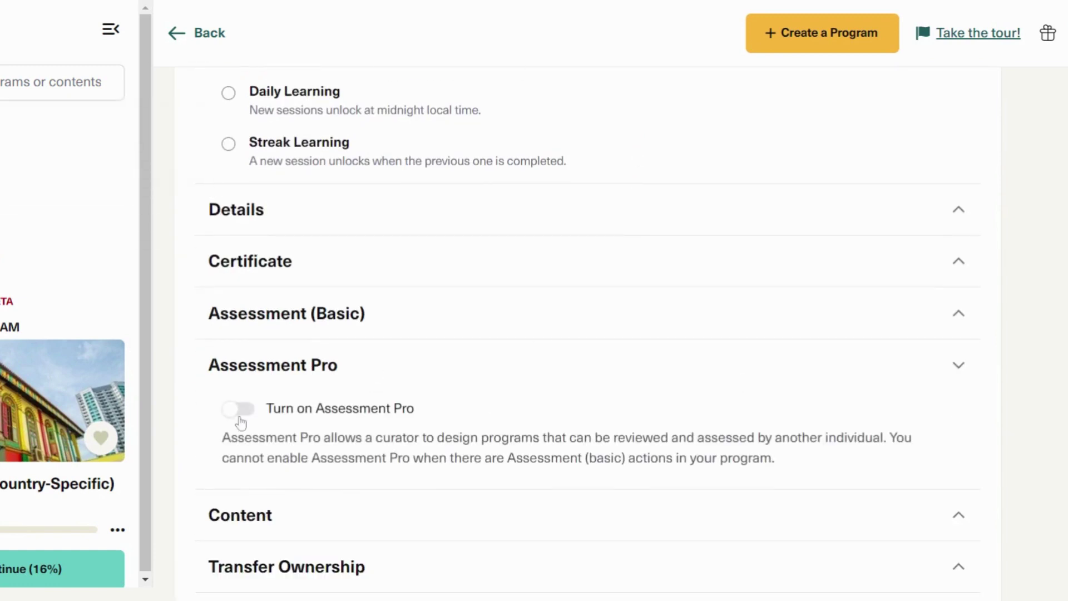
pyautogui.click(238, 410)
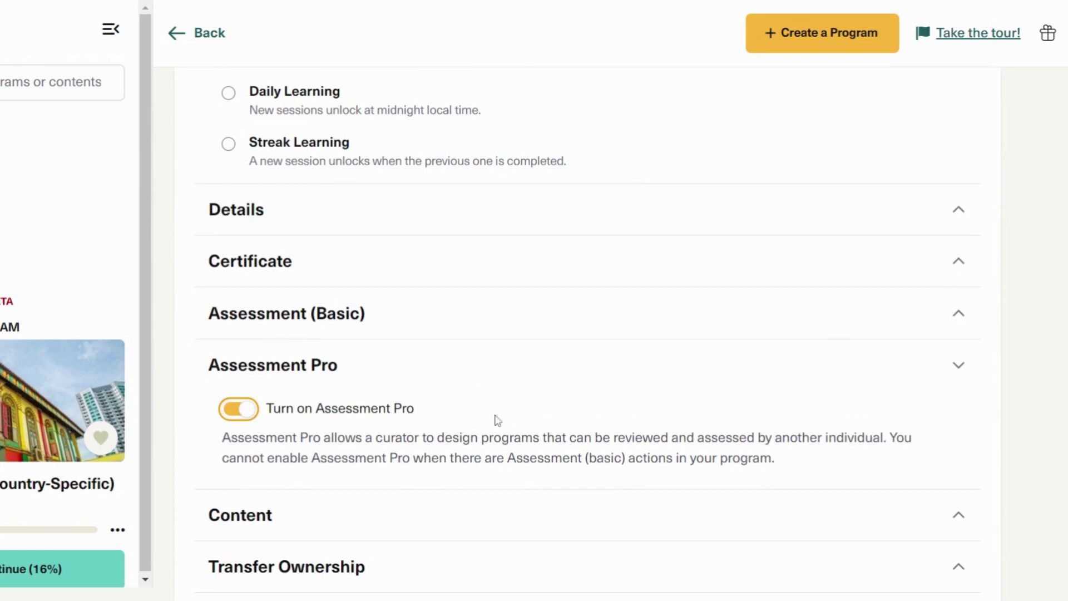
# Step: Expand Assessment (Basic) and confirm the passing grade stays at 80%
pyautogui.click(456, 314)
pyautogui.scroll(-1, 451, 314)
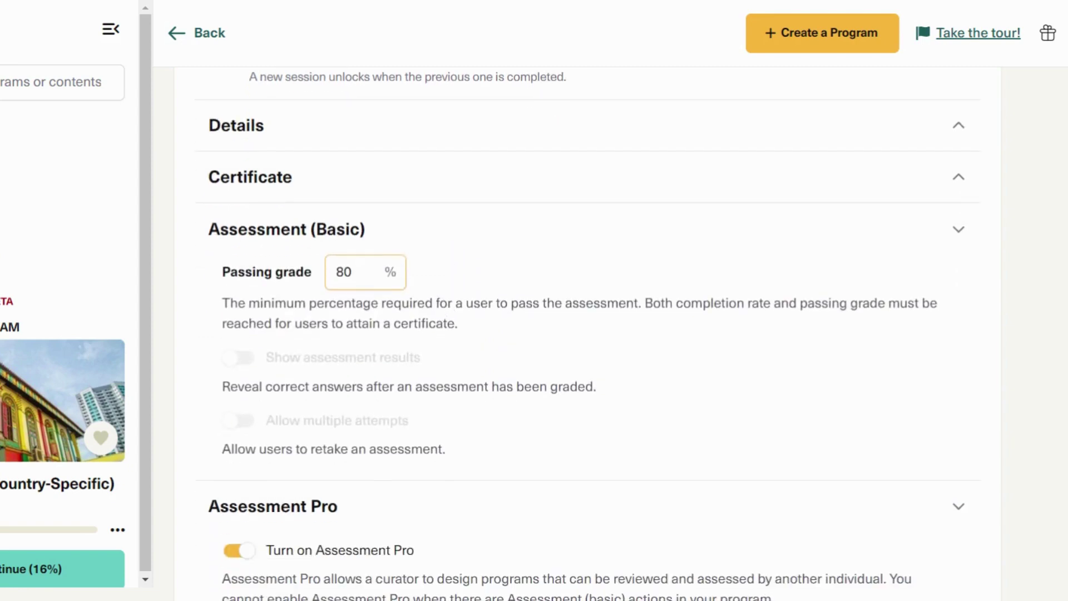
pyautogui.scroll(1, 390, 309)
pyautogui.scroll(-2, 348, 270)
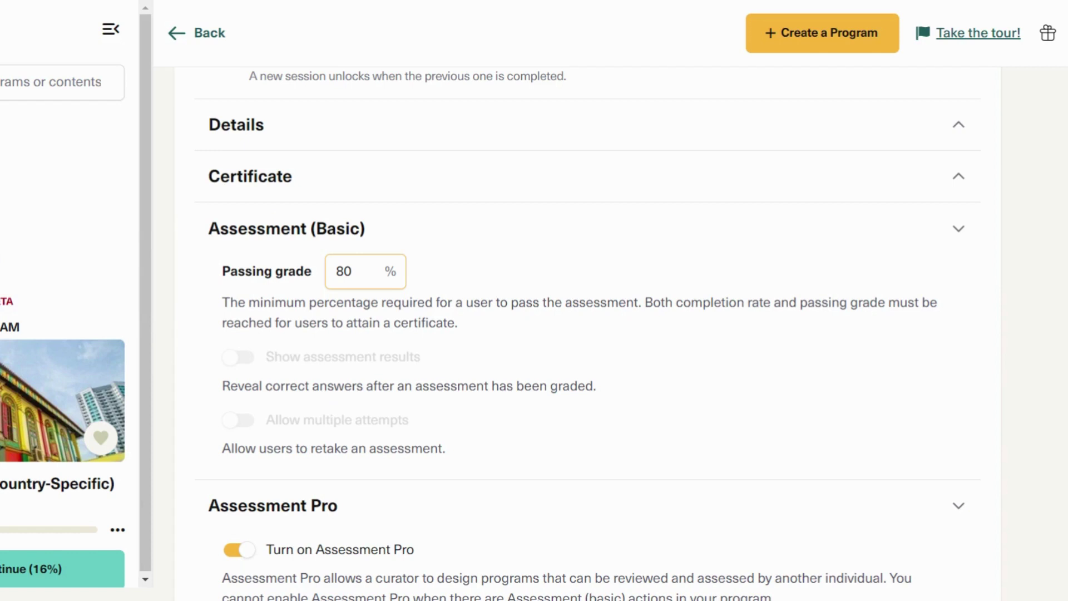
pyautogui.moveTo(266, 271)
# Step: Open the Test session in edit mode and bring up the Question 1 editor
pyautogui.click(22, 577)
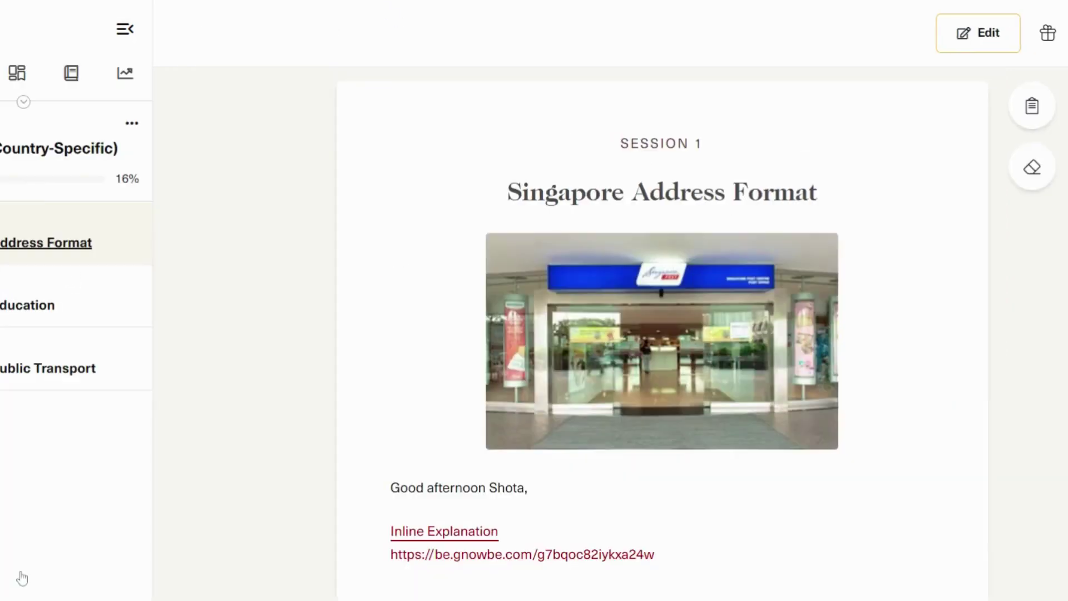
pyautogui.click(978, 33)
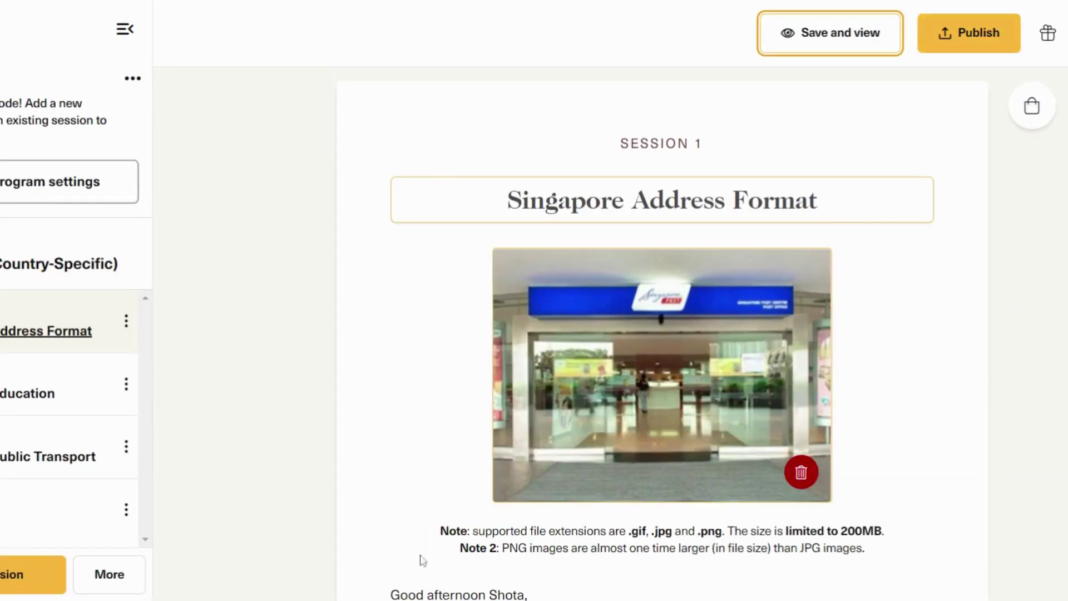
pyautogui.click(66, 510)
pyautogui.scroll(-10, 782, 370)
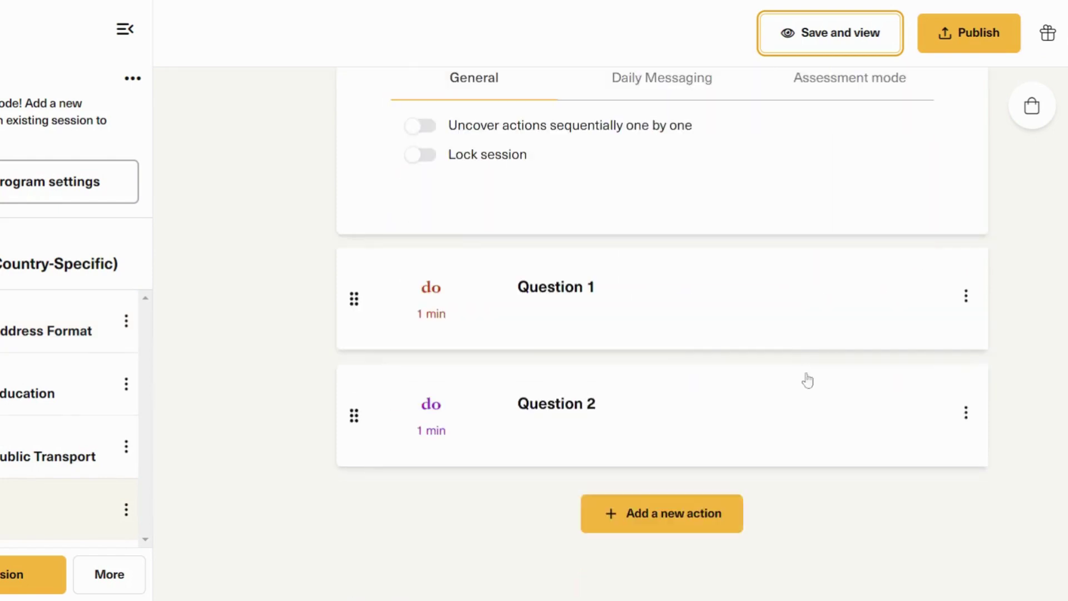
pyautogui.click(632, 296)
pyautogui.scroll(-8, 952, 311)
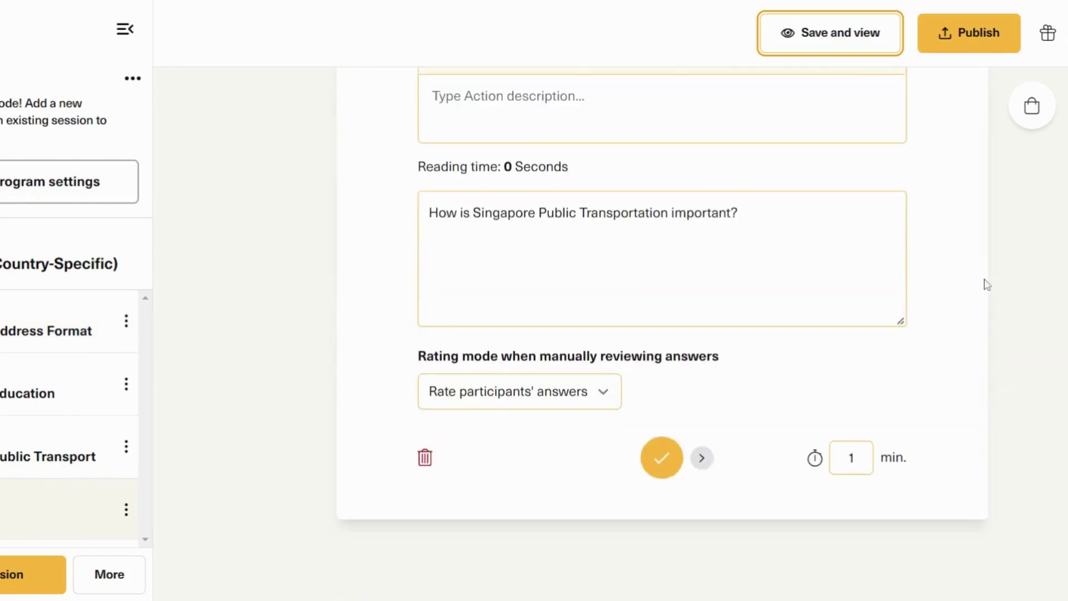
pyautogui.scroll(2, 982, 272)
# Step: Set Question 1's rating mode to Hide participants' answers and save with Save + Next
pyautogui.click(573, 488)
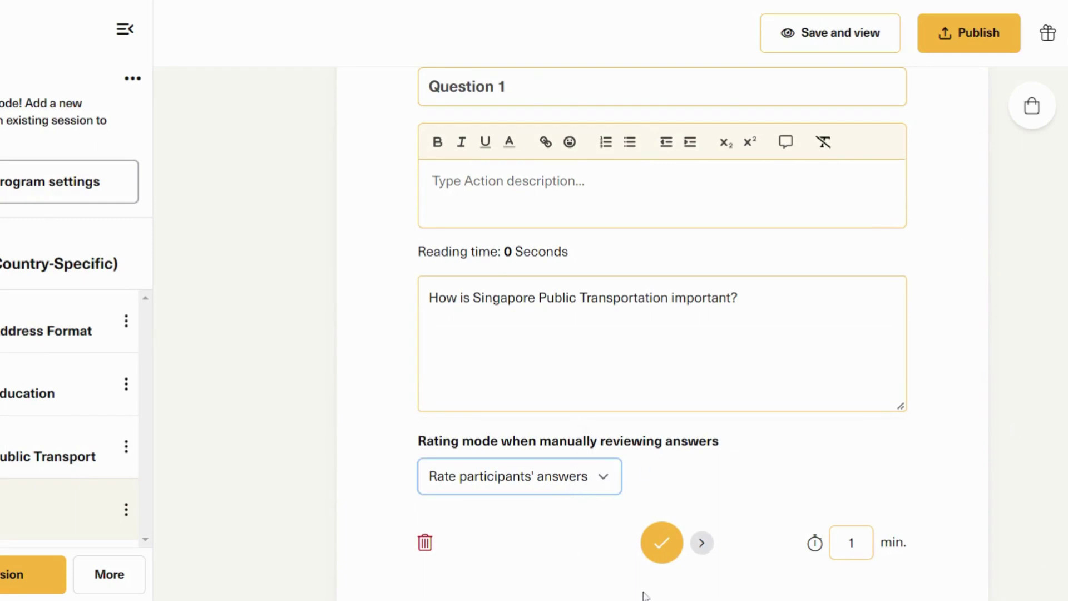
pyautogui.click(494, 553)
pyautogui.click(583, 485)
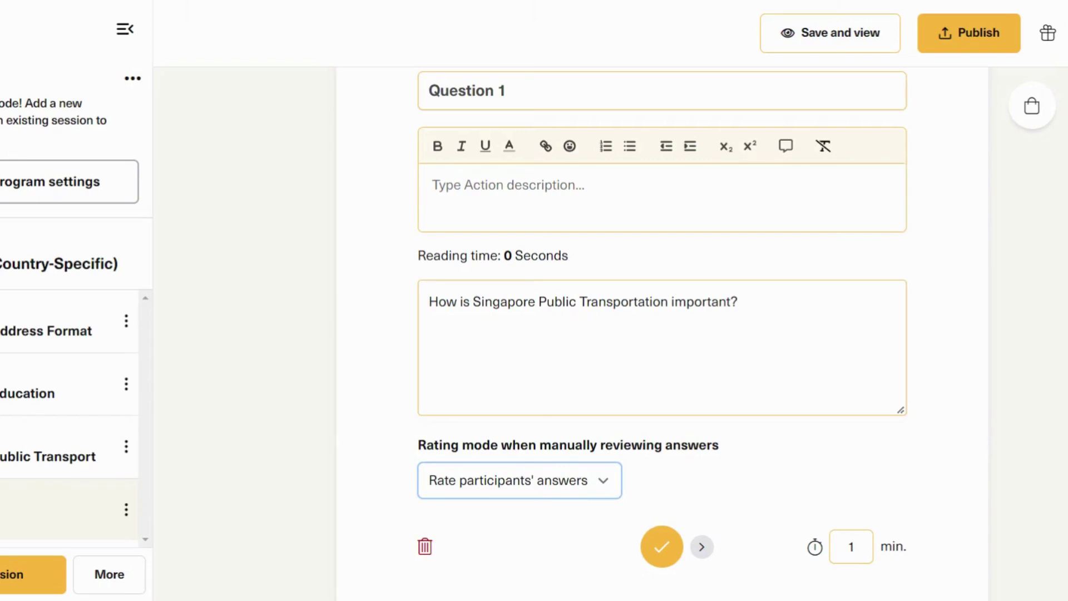
pyautogui.click(604, 484)
pyautogui.click(512, 529)
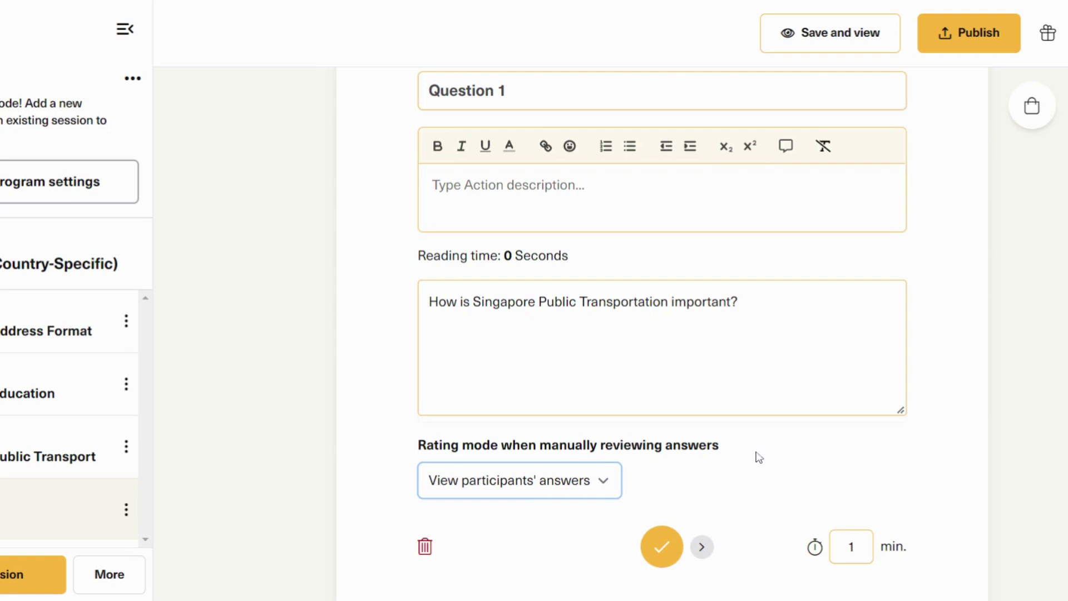
pyautogui.click(501, 483)
pyautogui.click(503, 534)
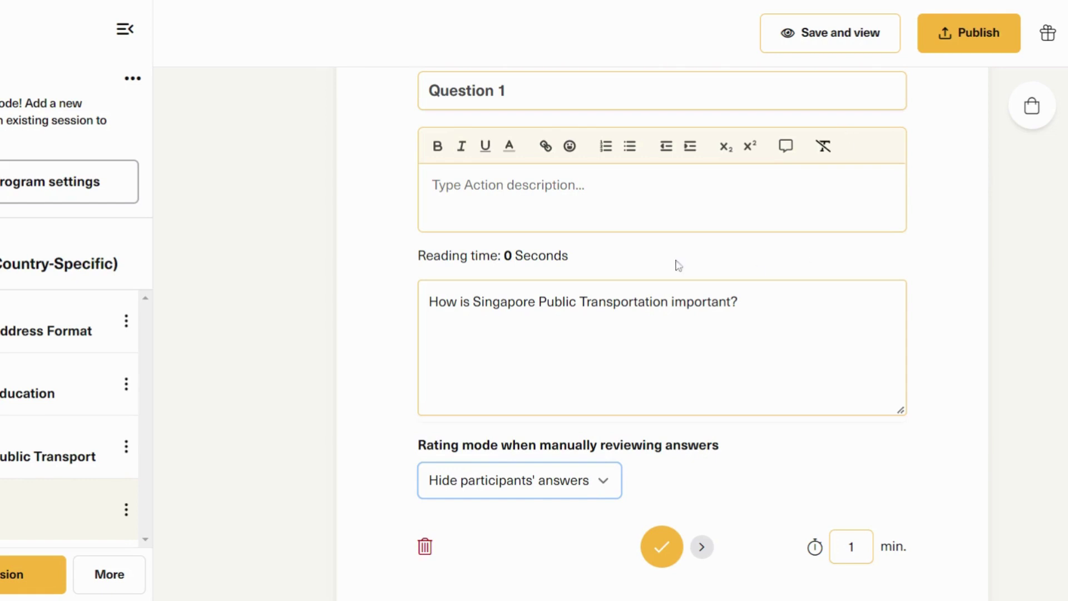
pyautogui.click(702, 543)
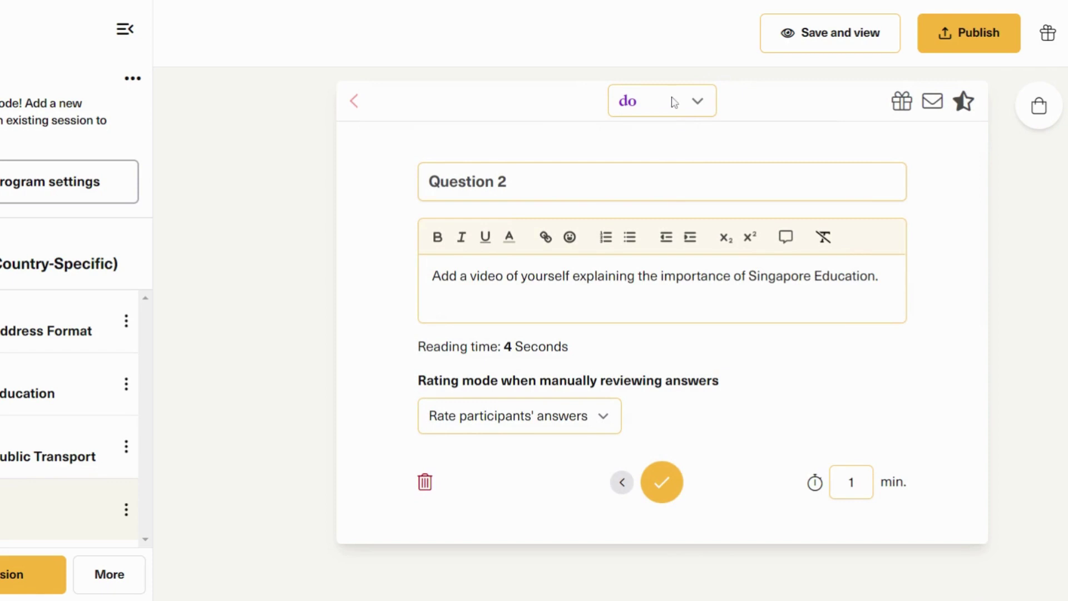
# Step: Preview the question, check Question 2's rating mode, then return to Home
pyautogui.click(856, 40)
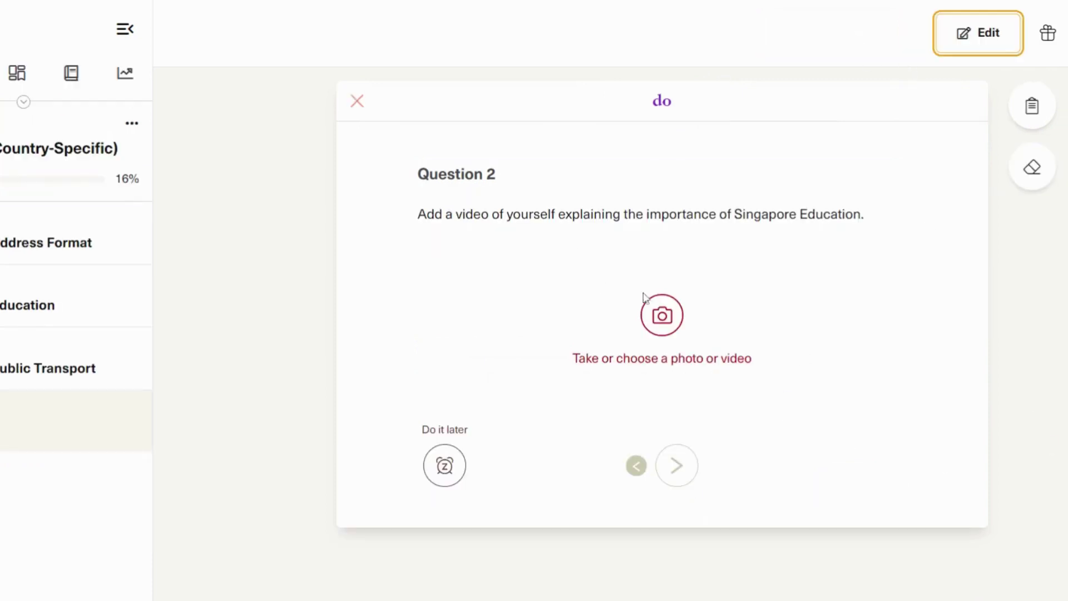
pyautogui.click(1016, 53)
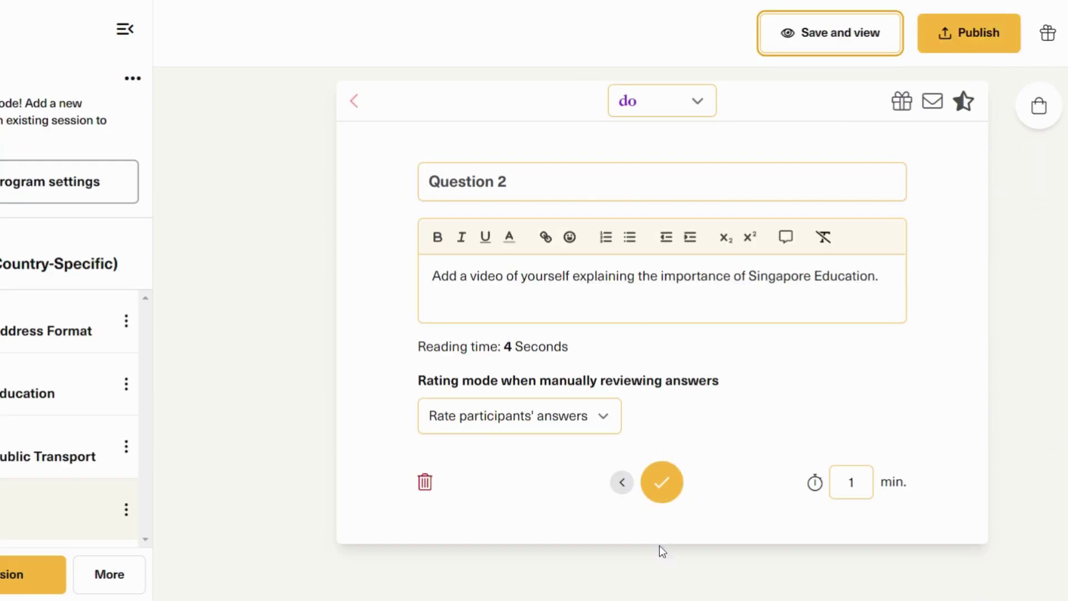
pyautogui.click(606, 426)
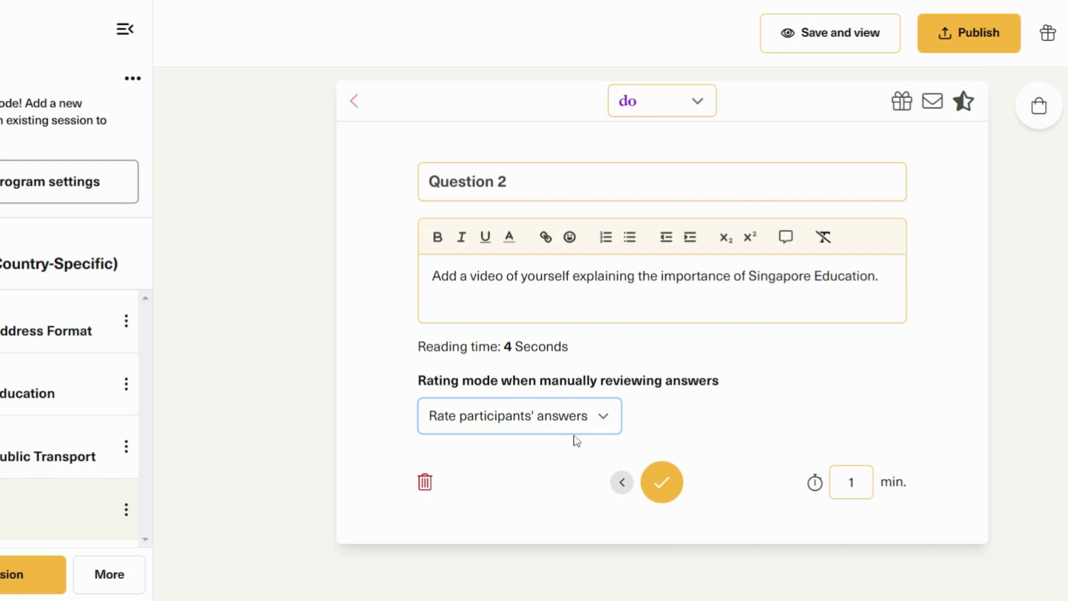
pyautogui.click(662, 482)
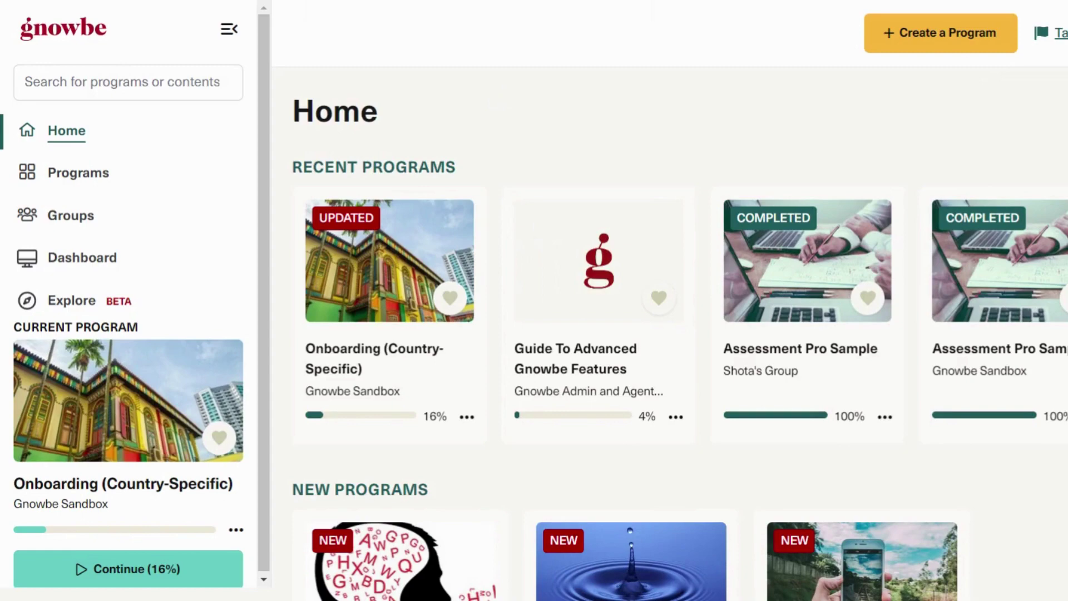
# Step: Go to the group's Programs list from the admin Dashboard's Groups page
pyautogui.click(139, 267)
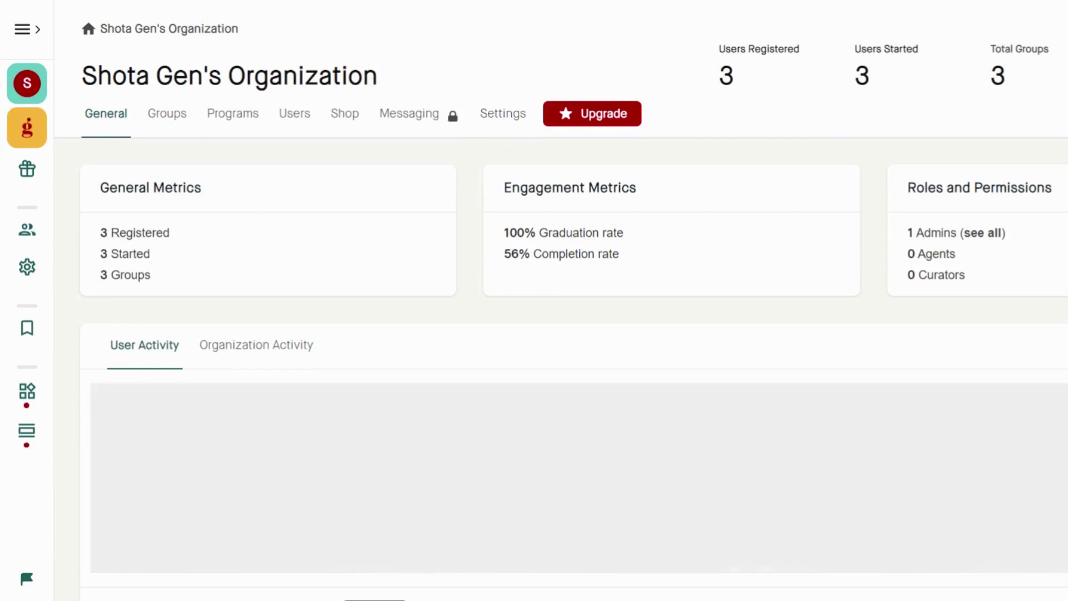
pyautogui.click(169, 116)
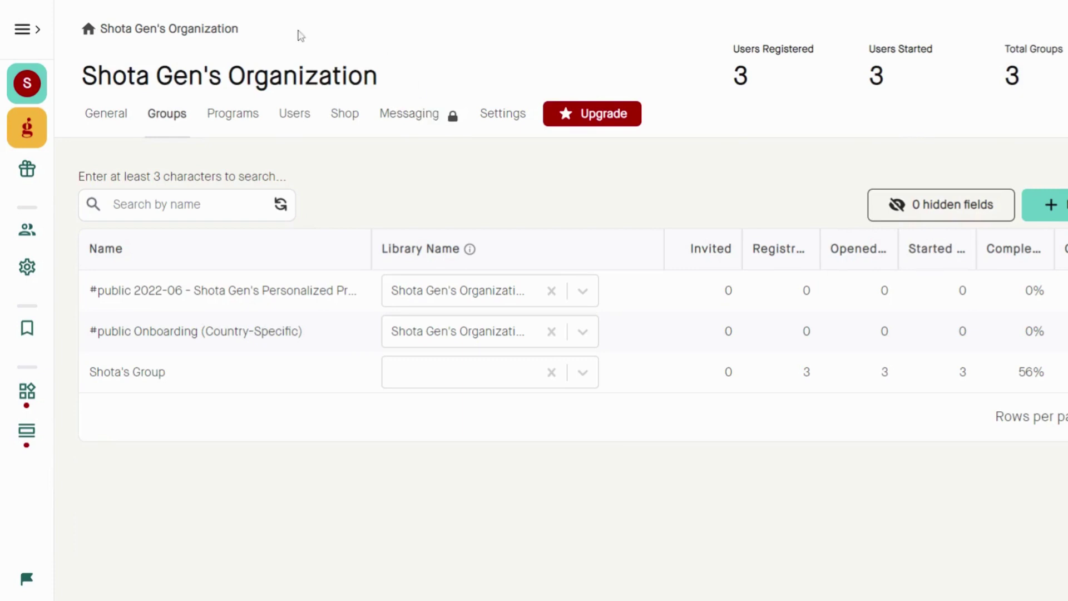
pyautogui.click(161, 375)
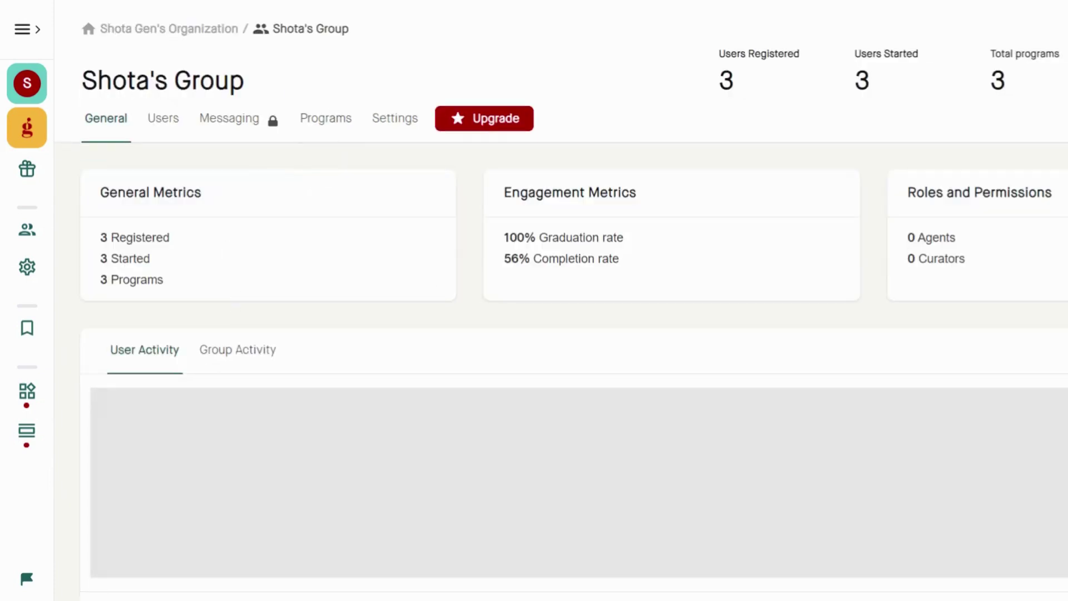
pyautogui.click(305, 128)
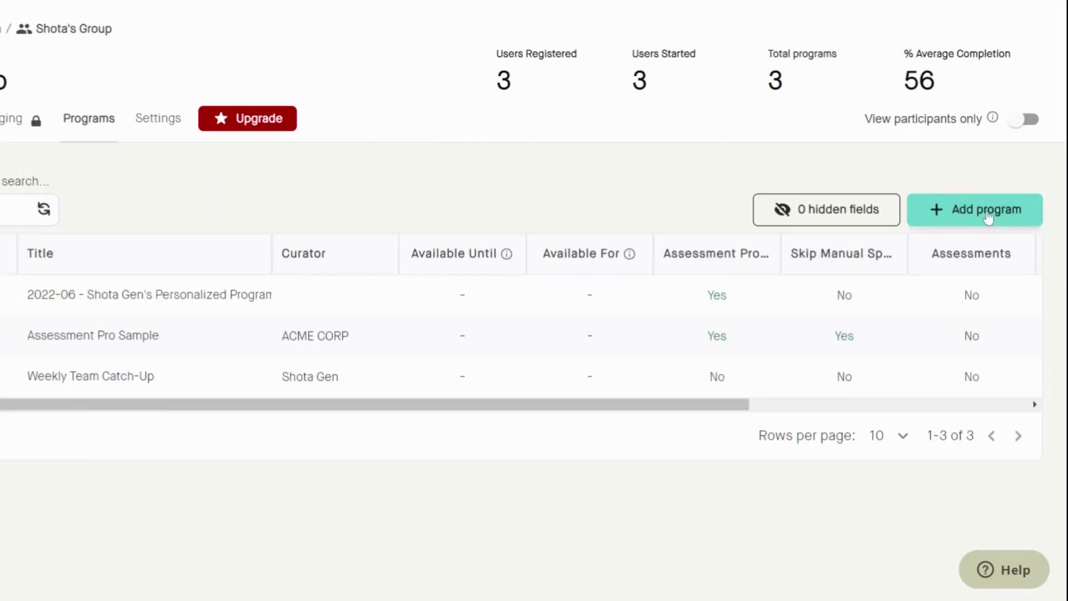
# Step: Add Onboarding (Country-Specific) to the group with Skip manual sponsorship switched on
pyautogui.click(988, 217)
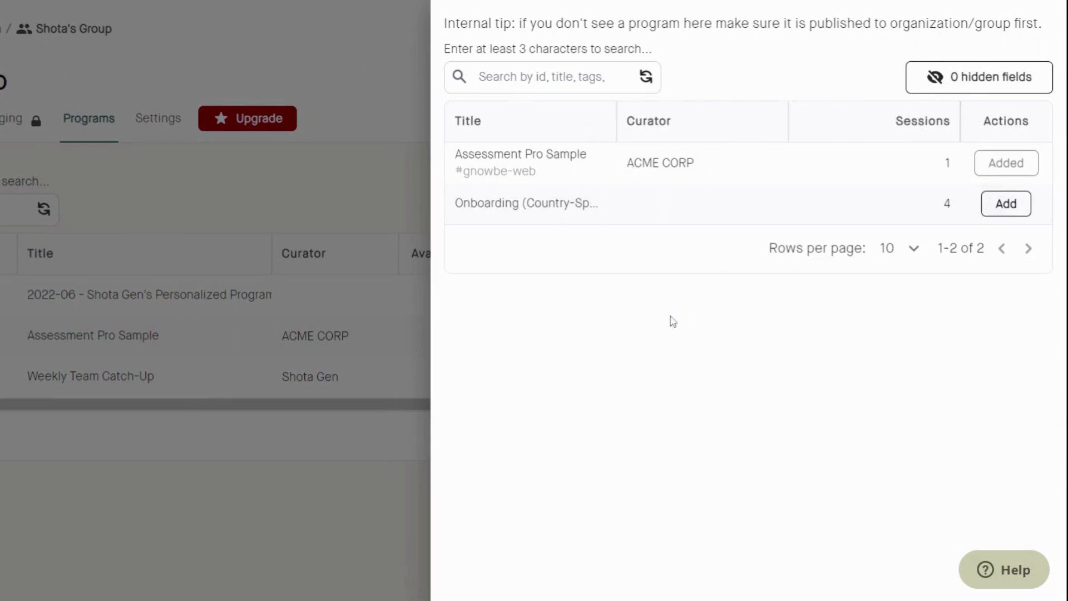
pyautogui.click(1007, 206)
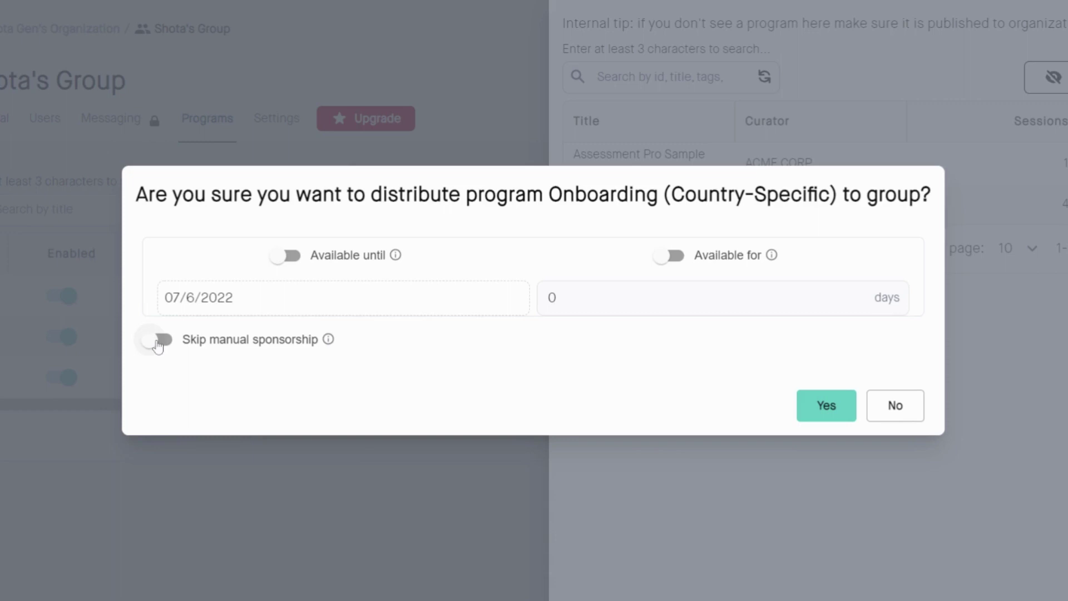
pyautogui.click(158, 341)
# Step: Confirm the distribution, then show the program's Assessment Pro (Manual Review) list and the third learner's Actions menu
pyautogui.moveTo(329, 342)
pyautogui.click(836, 415)
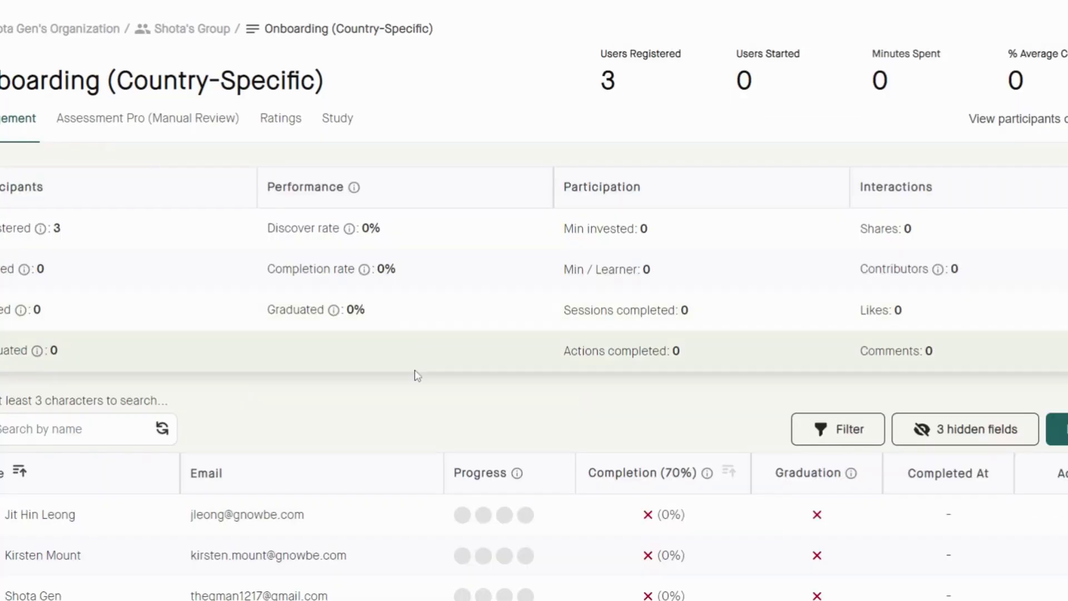
pyautogui.scroll(-2, 418, 390)
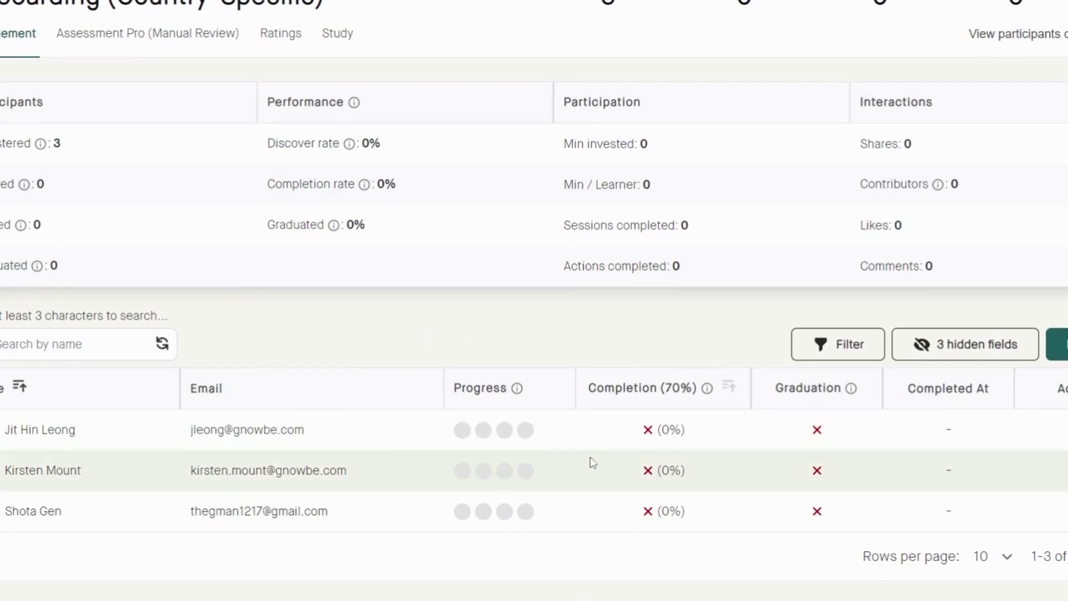
pyautogui.scroll(2, 273, 267)
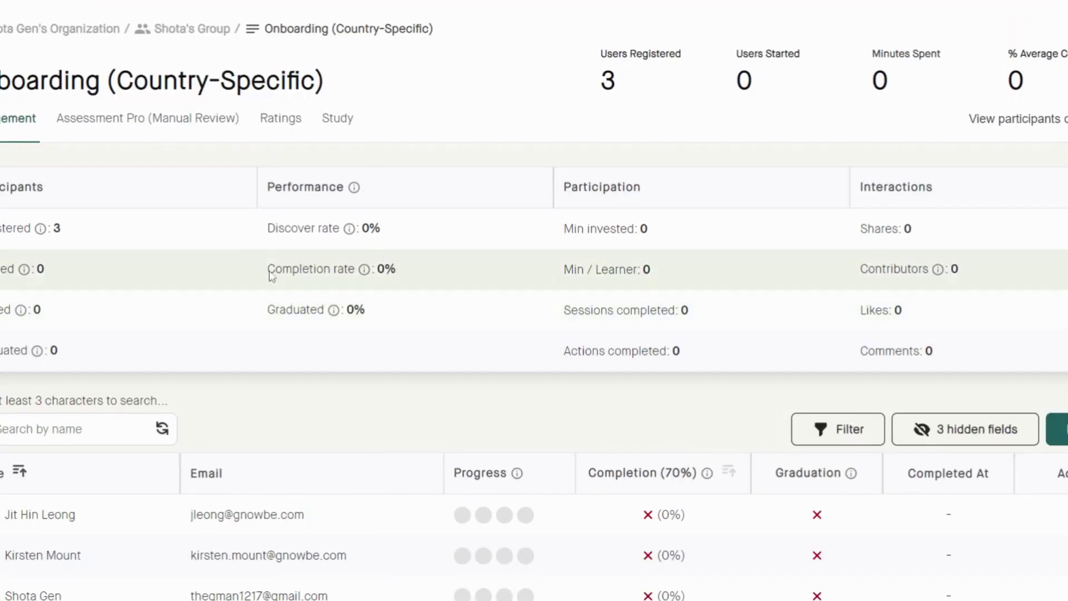
pyautogui.click(179, 131)
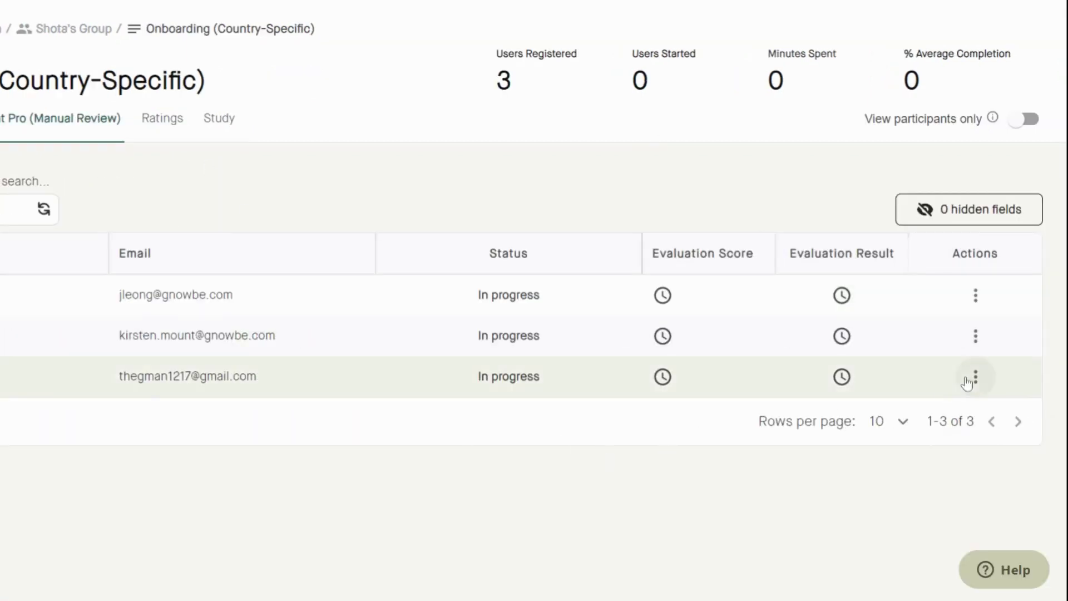
pyautogui.click(975, 378)
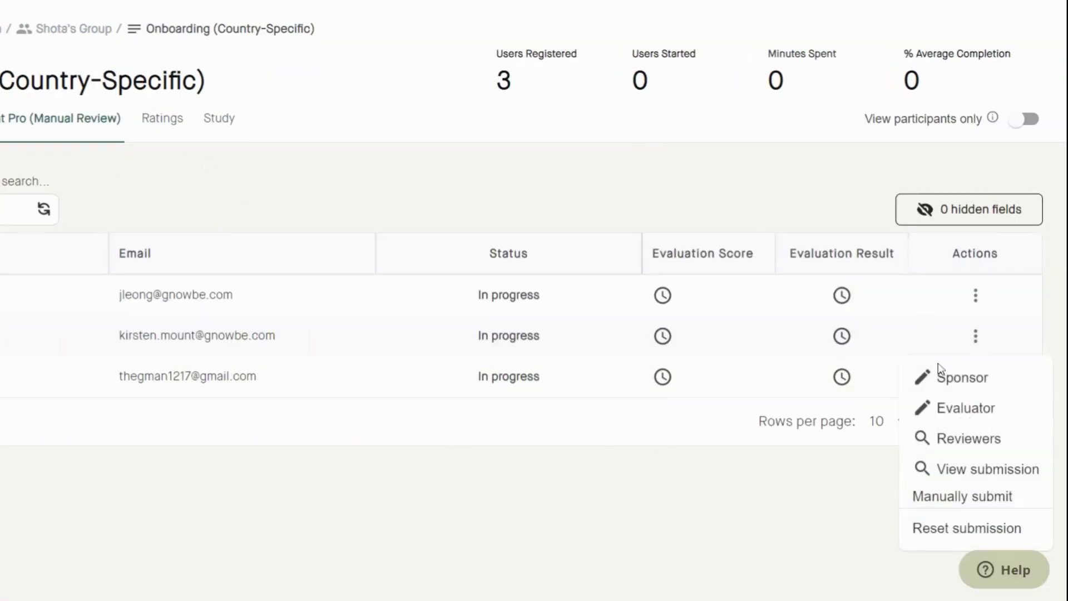
# Step: Start assigning an evaluator to the third participant, keeping Aggregated score as the passed mode
pyautogui.click(996, 411)
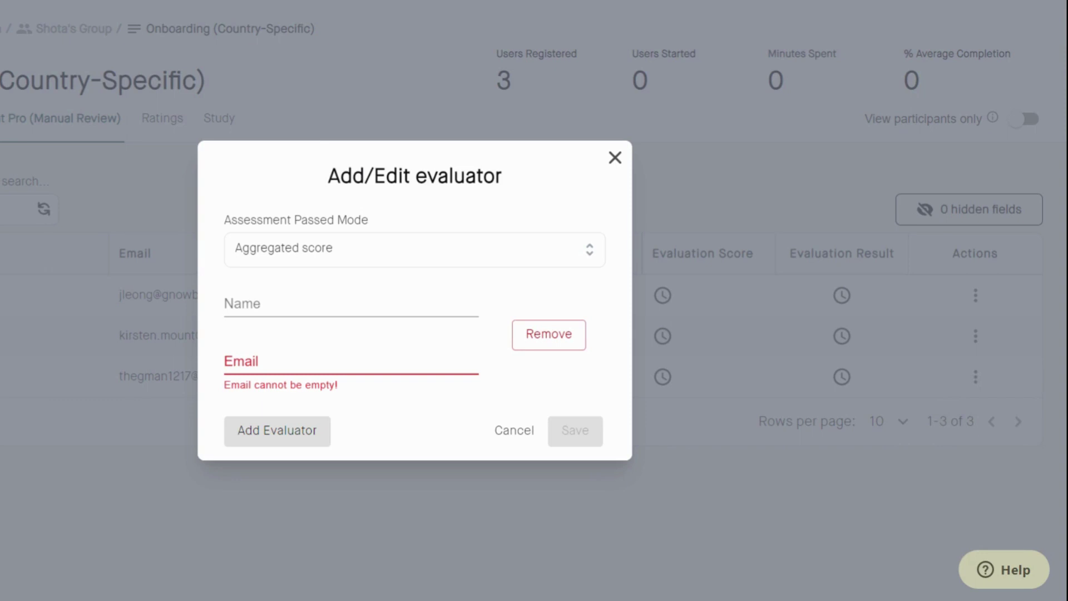
pyautogui.click(343, 248)
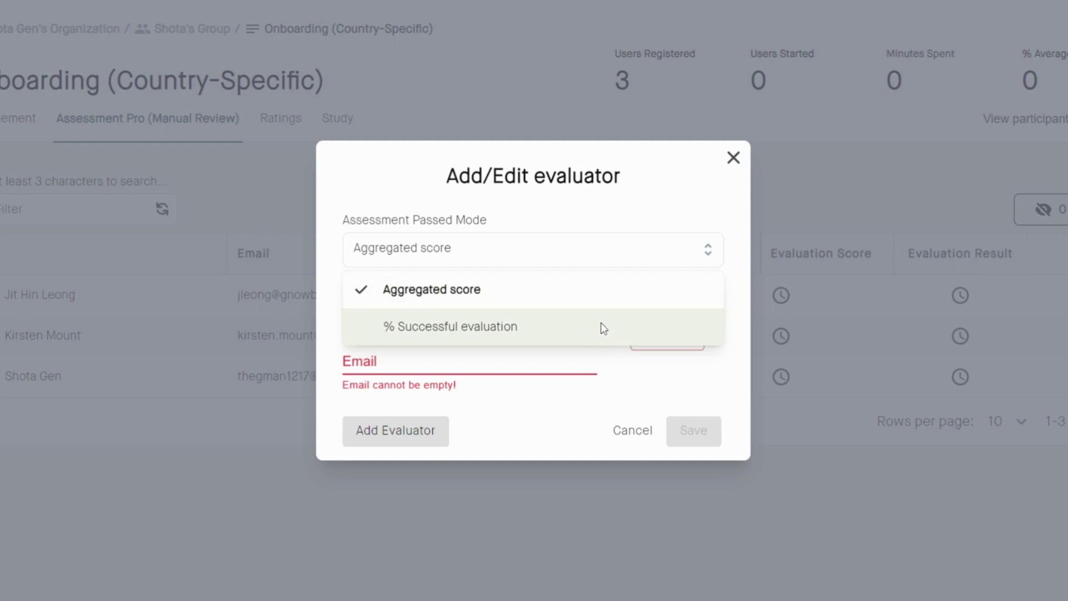
pyautogui.click(588, 295)
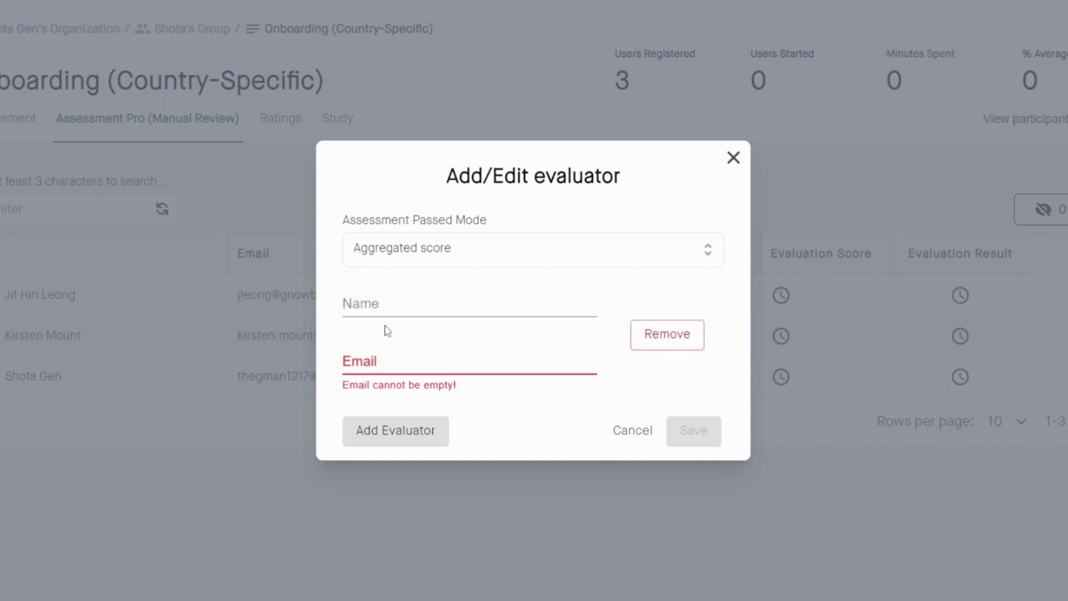
# Step: Fill in the evaluator's full name and e-mail, add a blank second evaluator row, and close the form
pyautogui.click(388, 305)
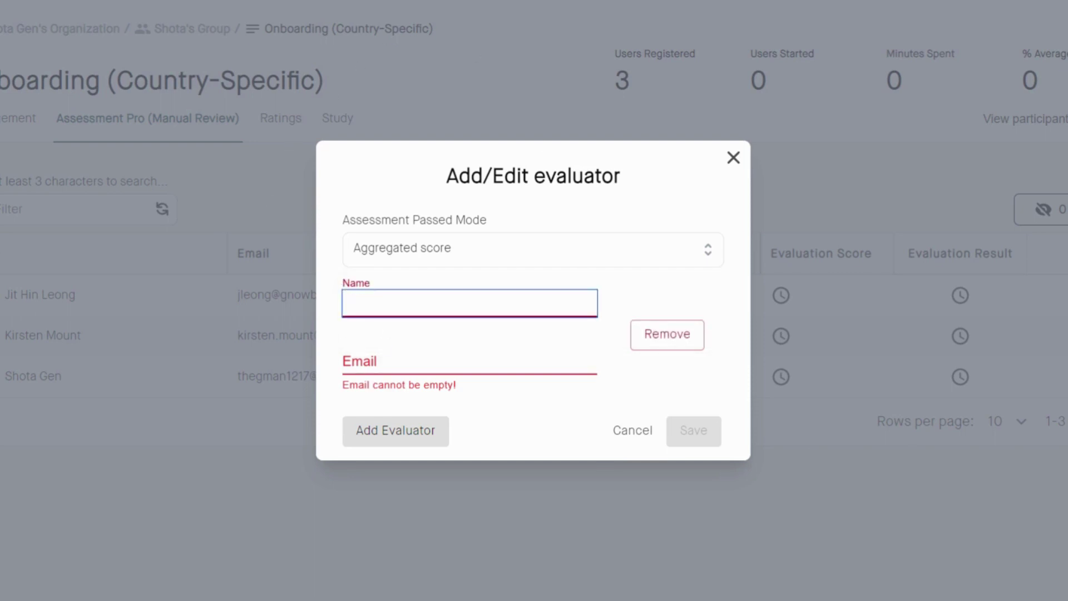
pyautogui.click(469, 360)
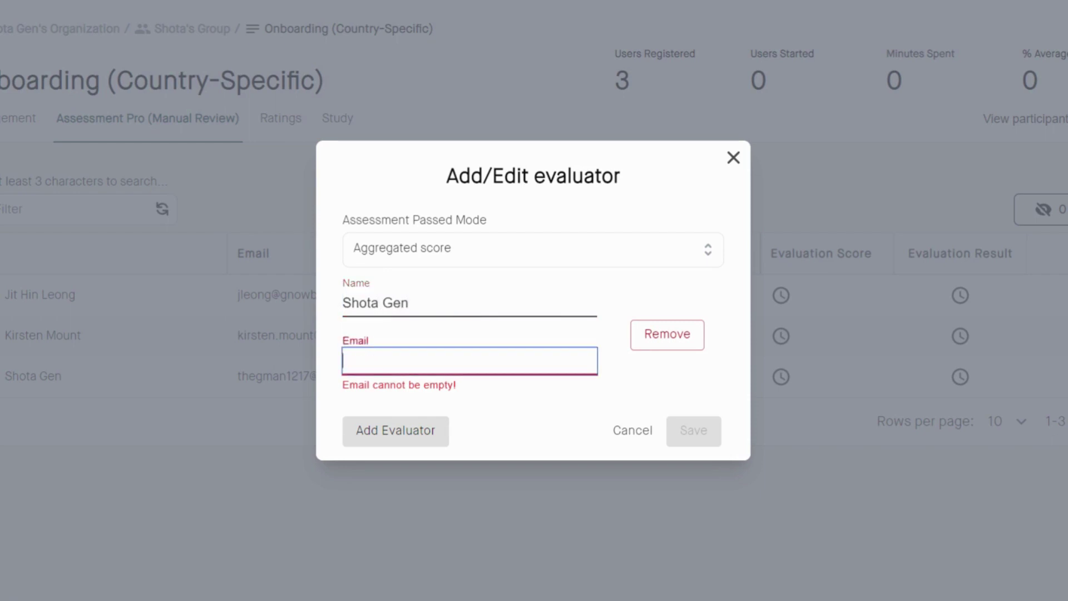
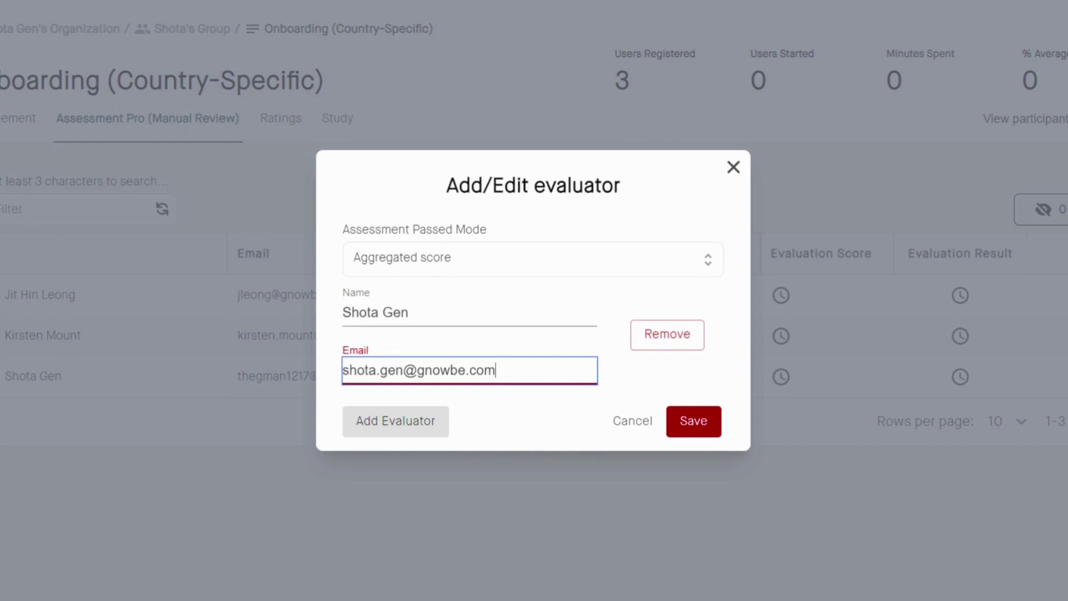
pyautogui.click(396, 421)
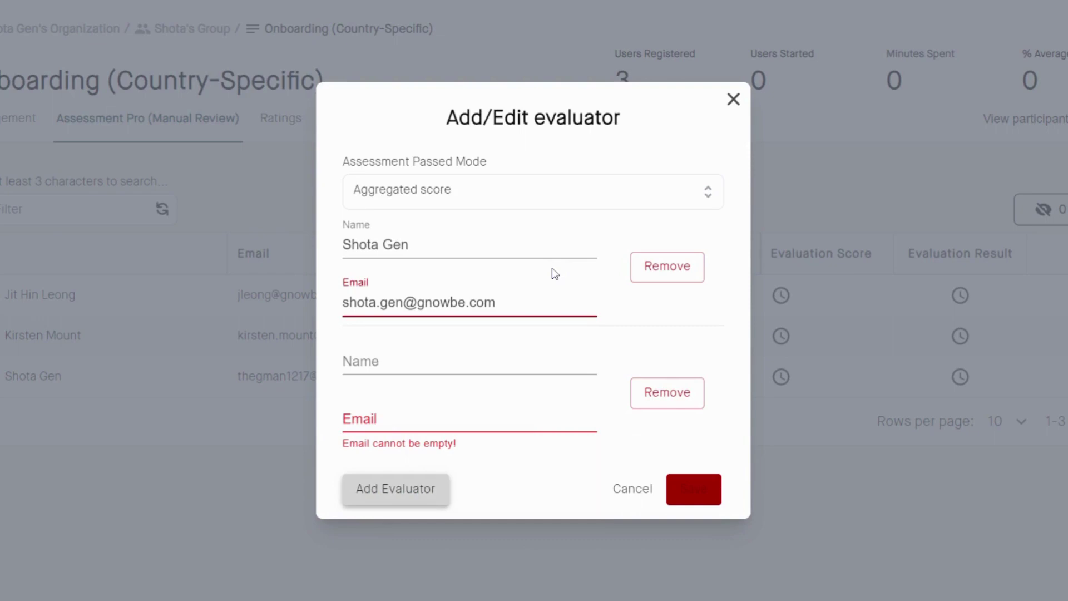
pyautogui.click(548, 337)
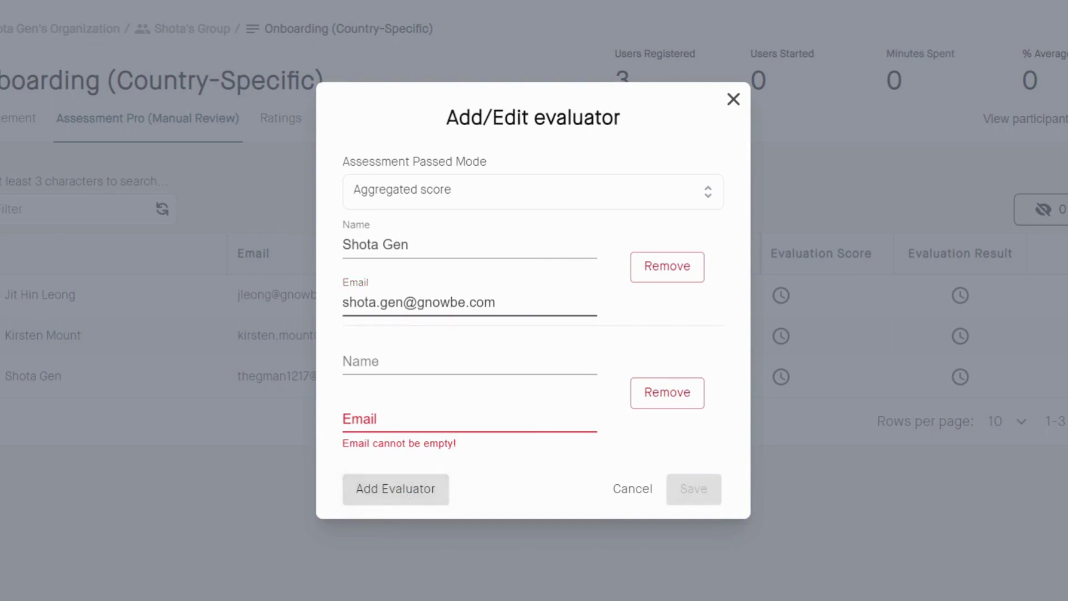
pyautogui.press('Escape')
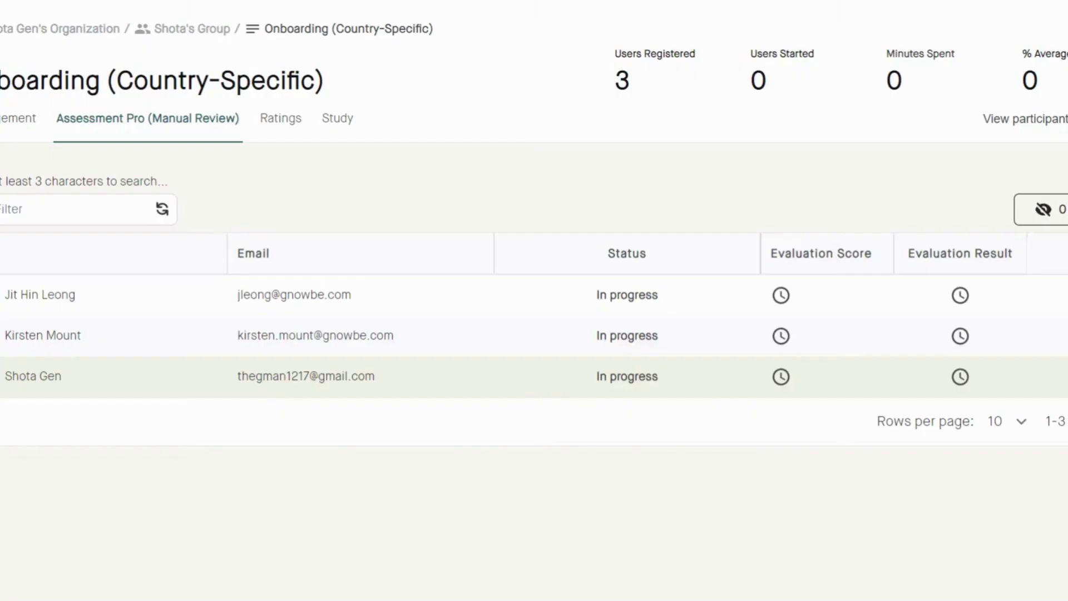